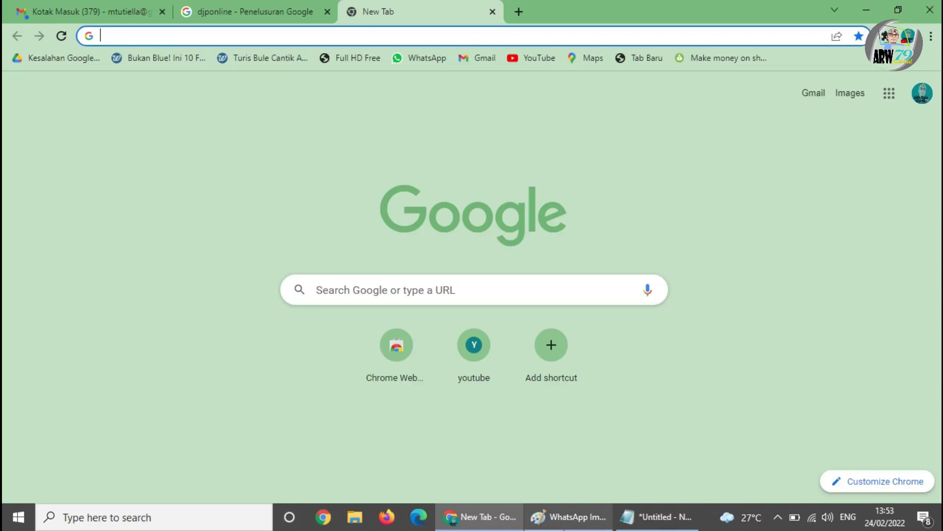
- Switch from Chrome to the photographed 1721-A2 withholding slip in Paint
click(569, 517)
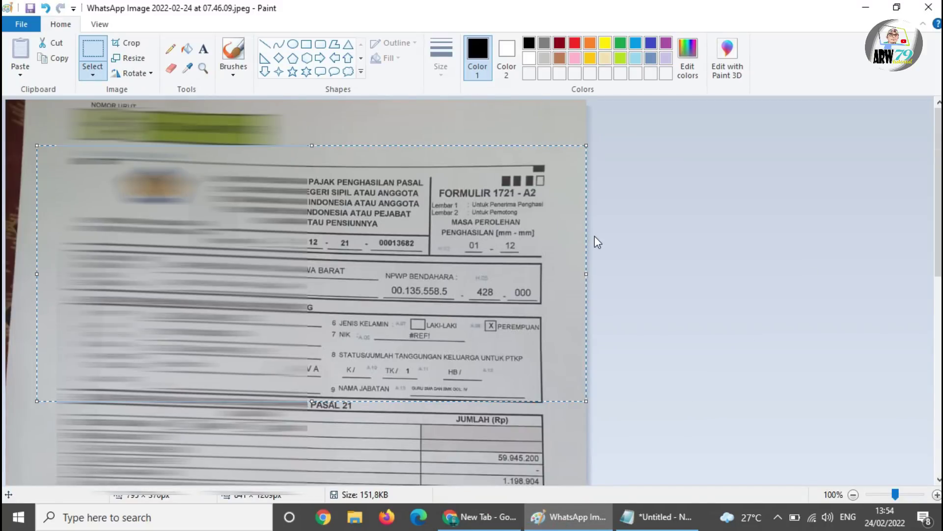
- Review the slip's income figures and box rows 10–11 showing gross income 68.630.406
scroll(595, 237, down, 2)
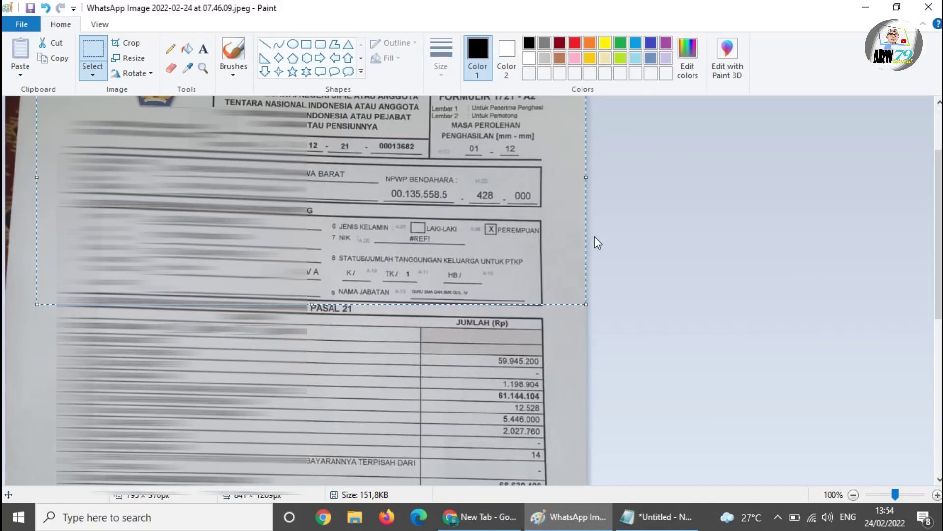
scroll(592, 246, down, 4)
scroll(589, 248, up, 6)
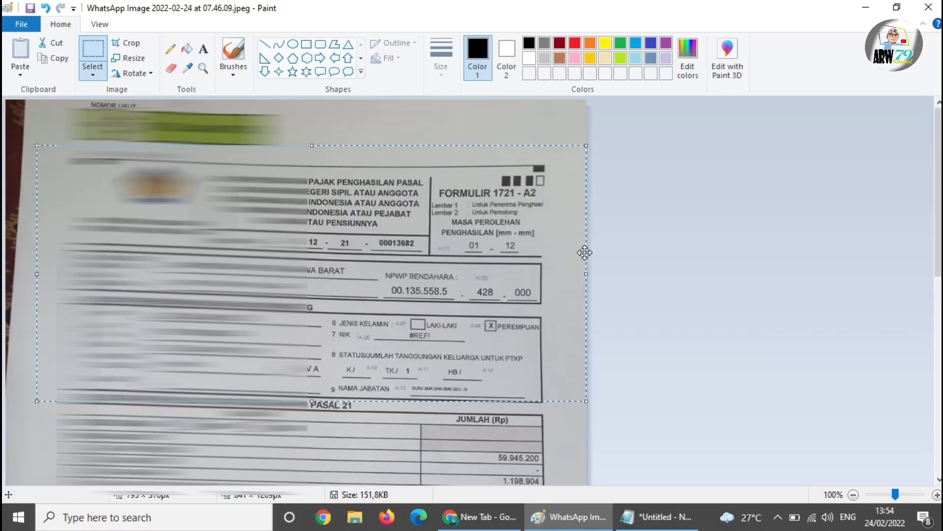
scroll(585, 252, down, 4)
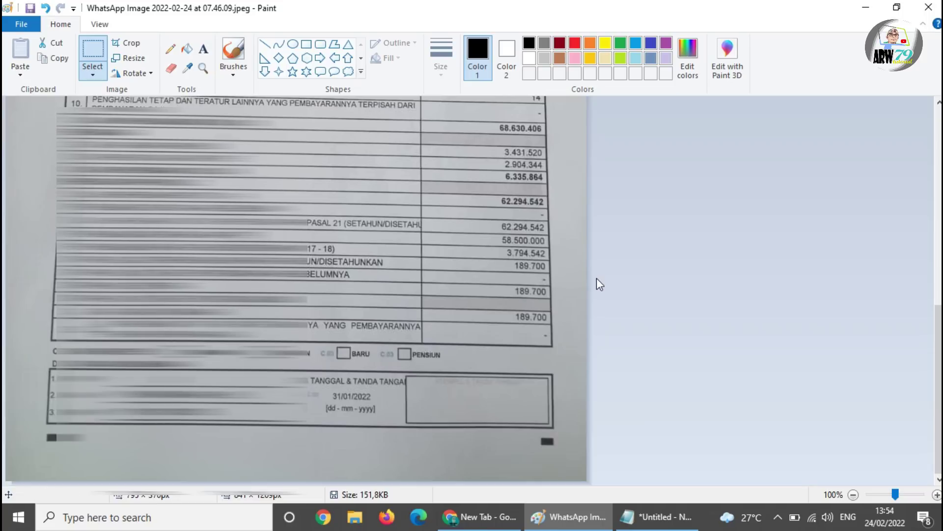
scroll(590, 279, up, 3)
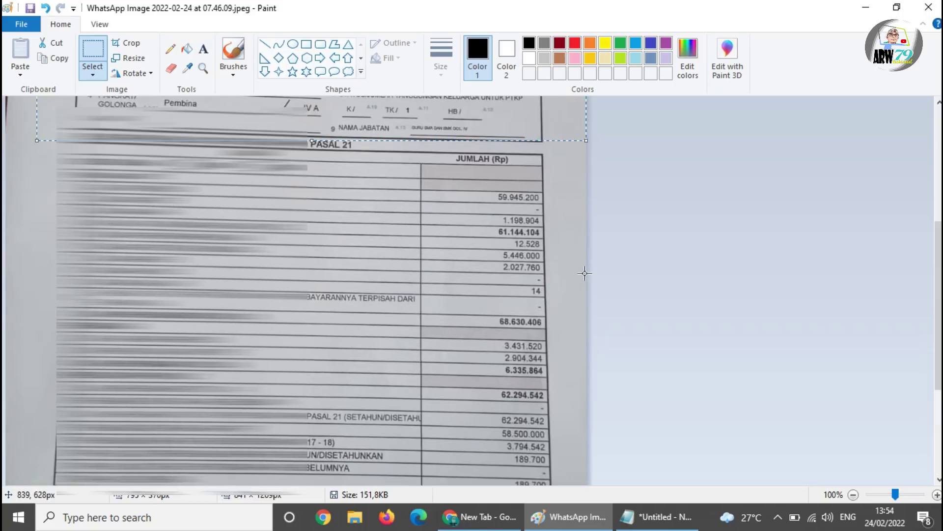
scroll(583, 277, down, 3)
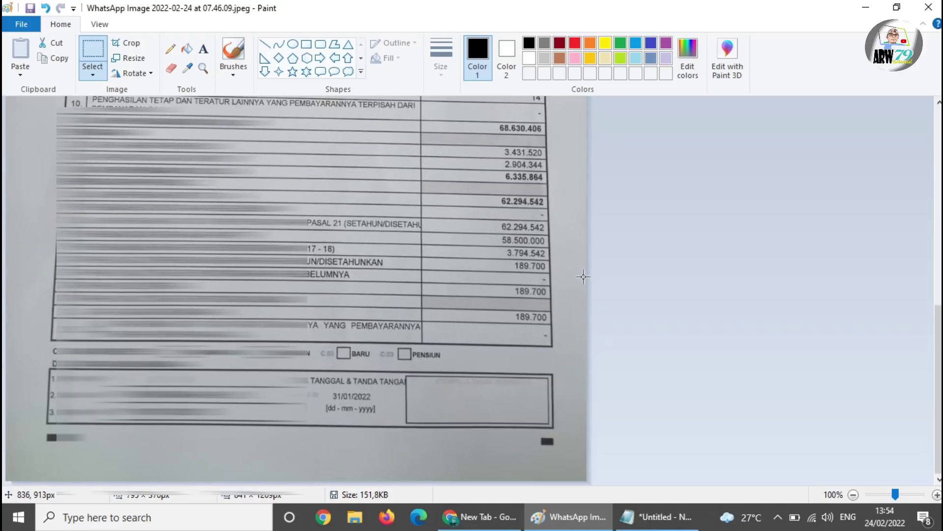
scroll(565, 299, up, 2)
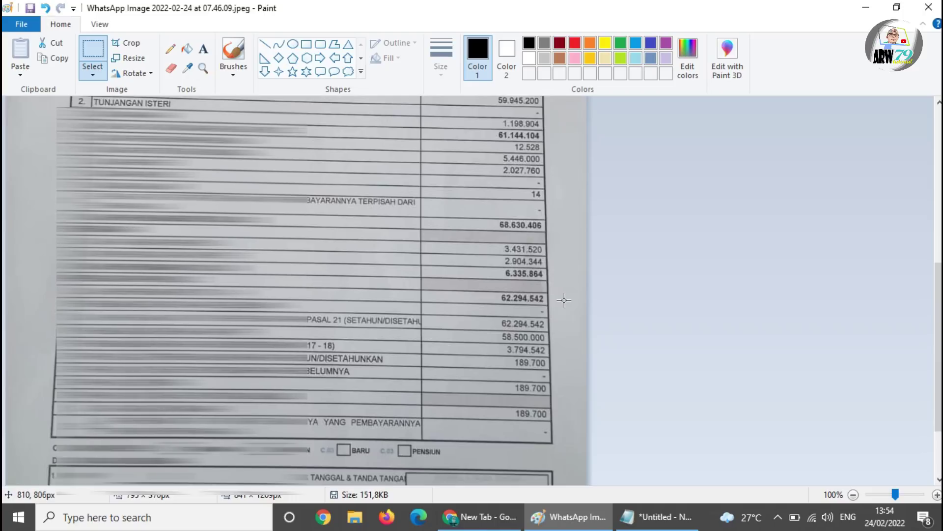
scroll(564, 299, up, 7)
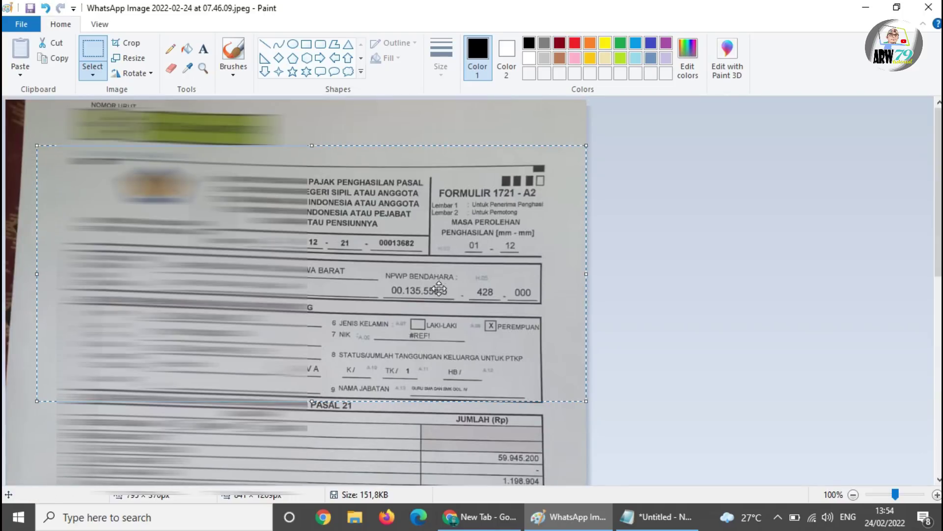
scroll(439, 288, down, 8)
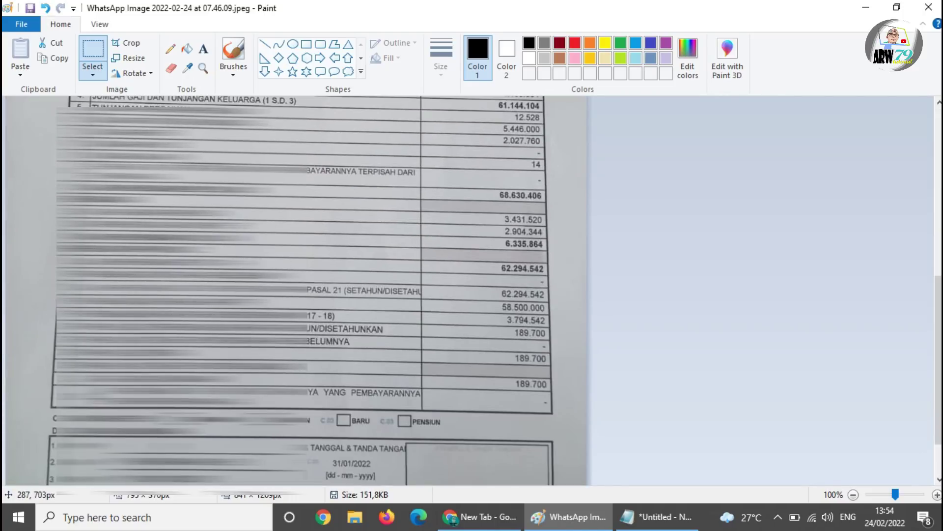
drag(54, 170, 564, 210)
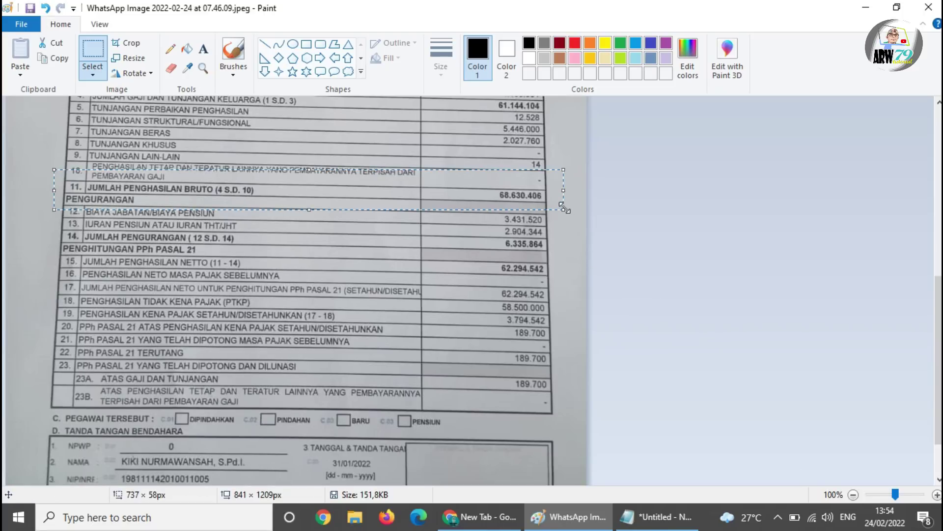
- Return to Chrome and close the old djponline search tab
click(479, 516)
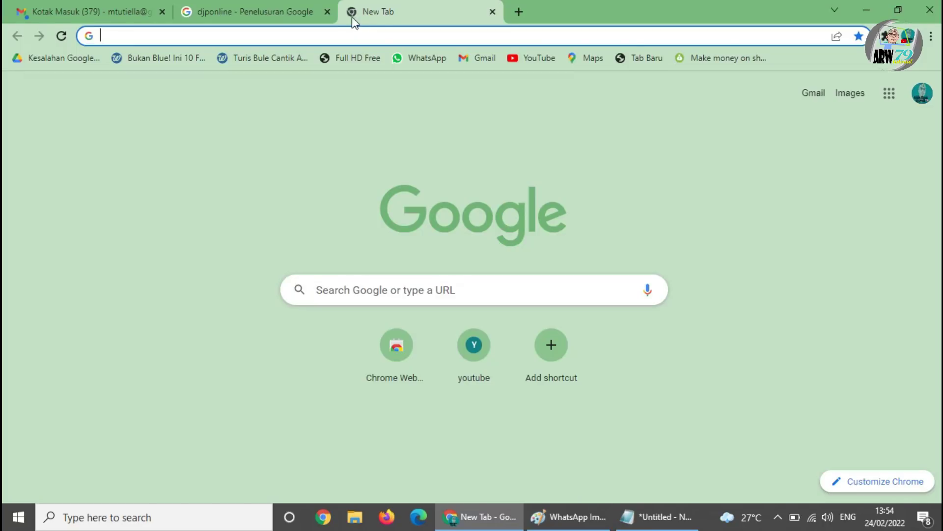
click(328, 11)
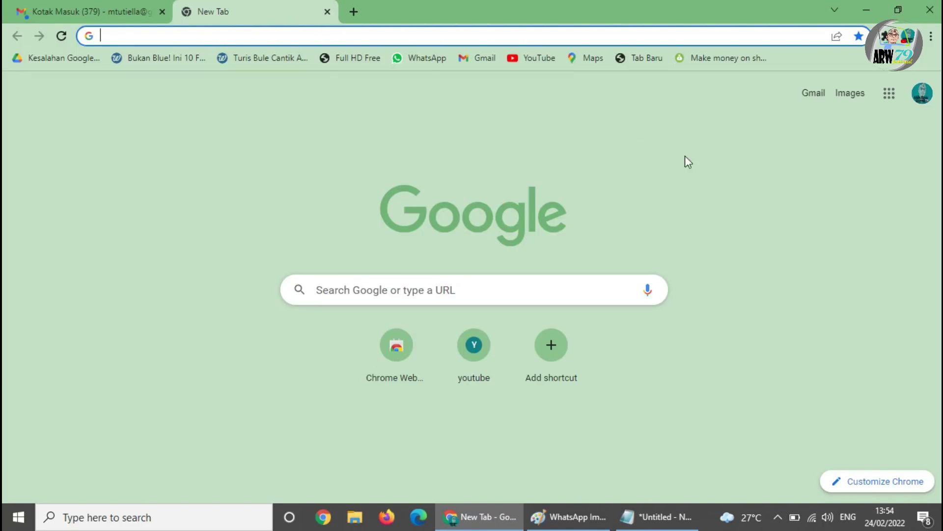
click(394, 33)
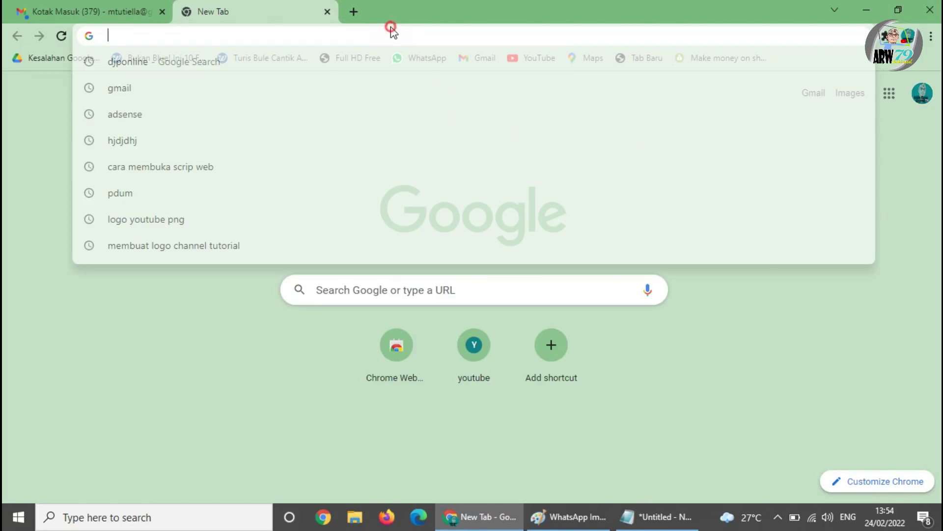
click(750, 364)
- Run a Google search for 'djponline' without the auto-completed login address
click(474, 38)
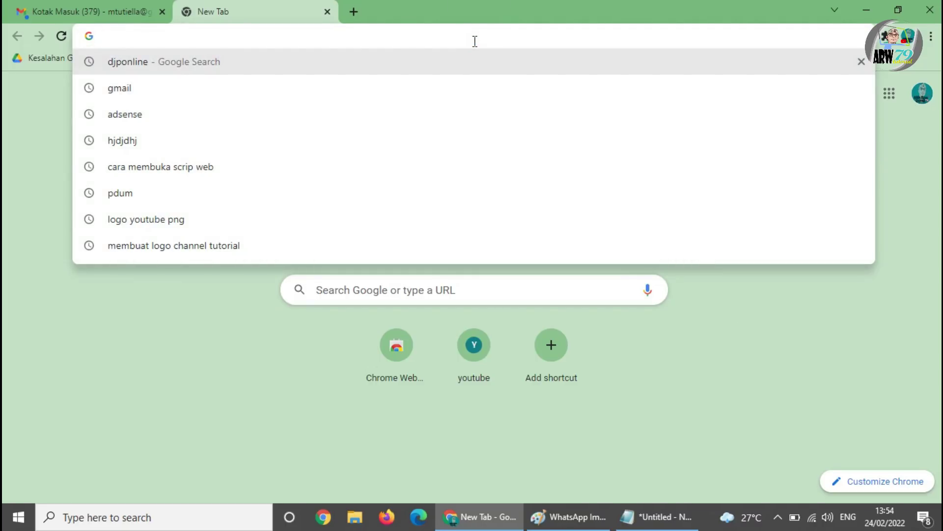
text(djp)
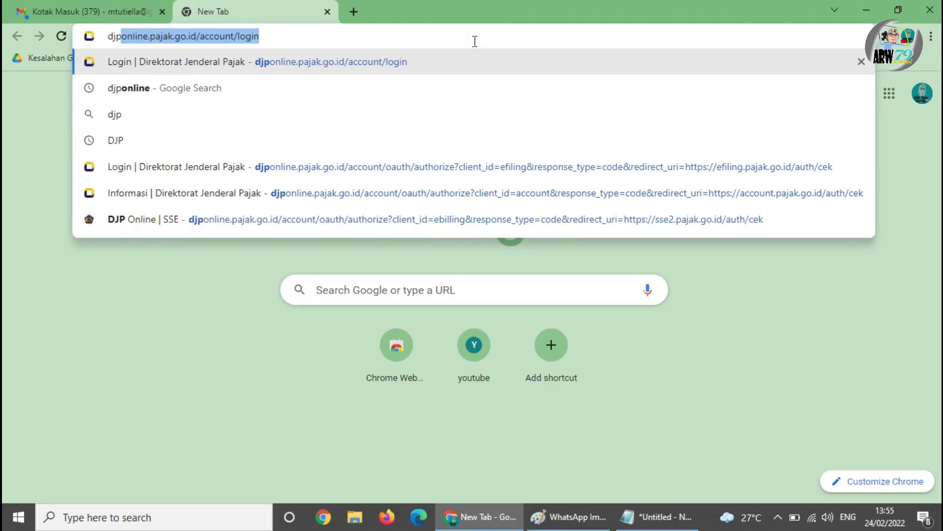
text(online)
key(BackSpace)
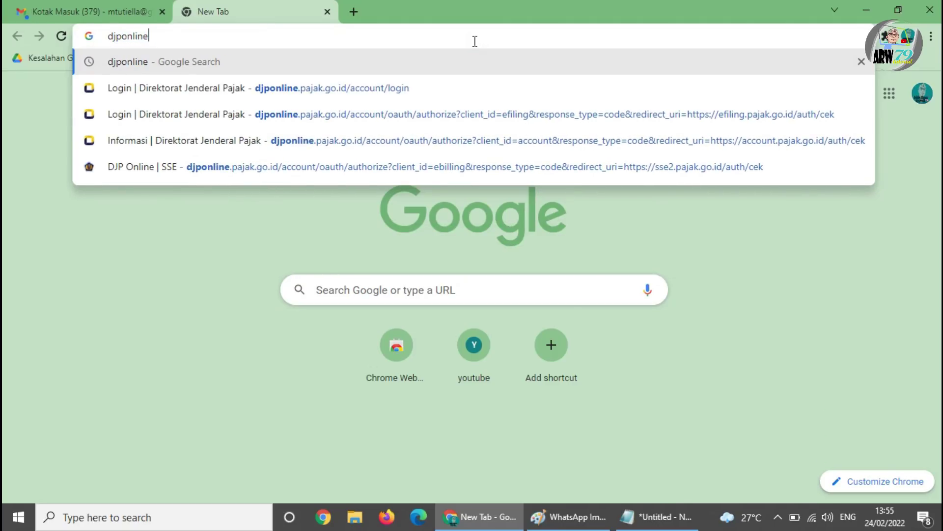
key(Return)
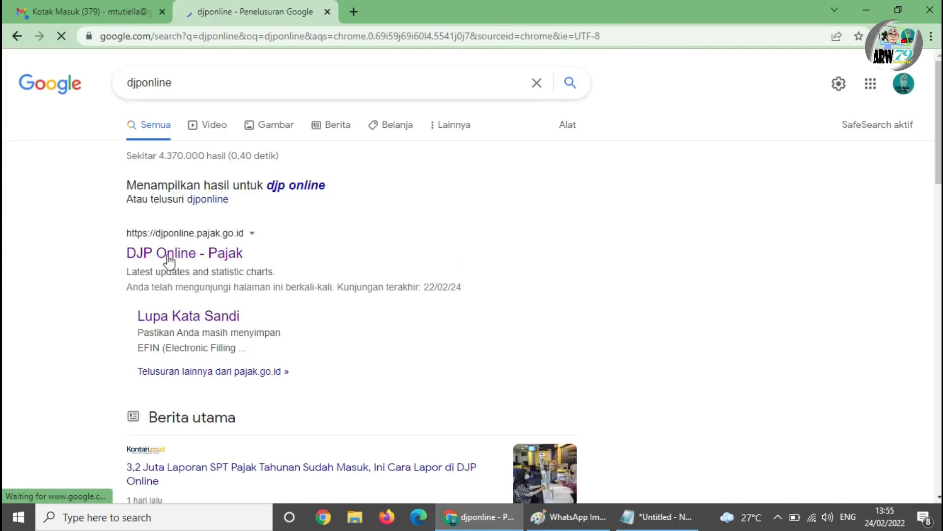
- Open the DJP Online - Pajak site, dismiss the popup and enter the taxpayer's NPWP
click(202, 264)
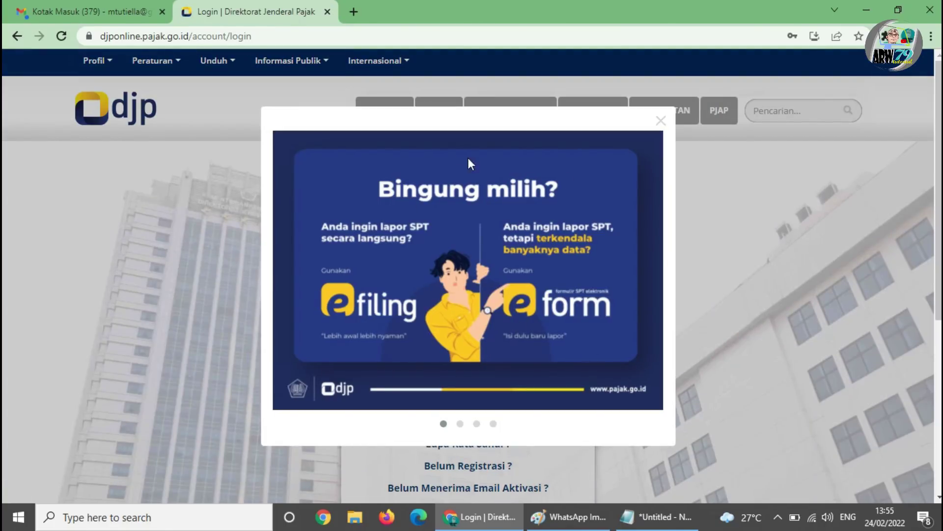
click(662, 121)
click(442, 243)
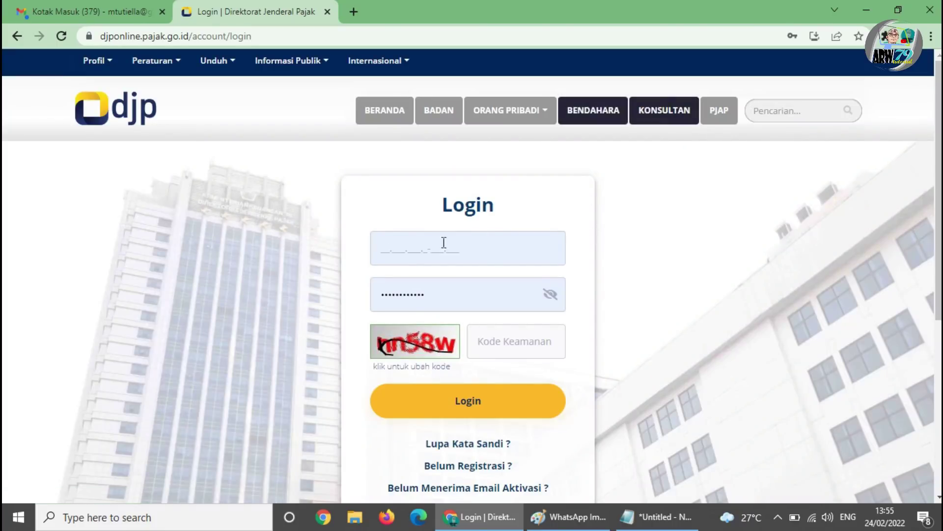
click(376, 244)
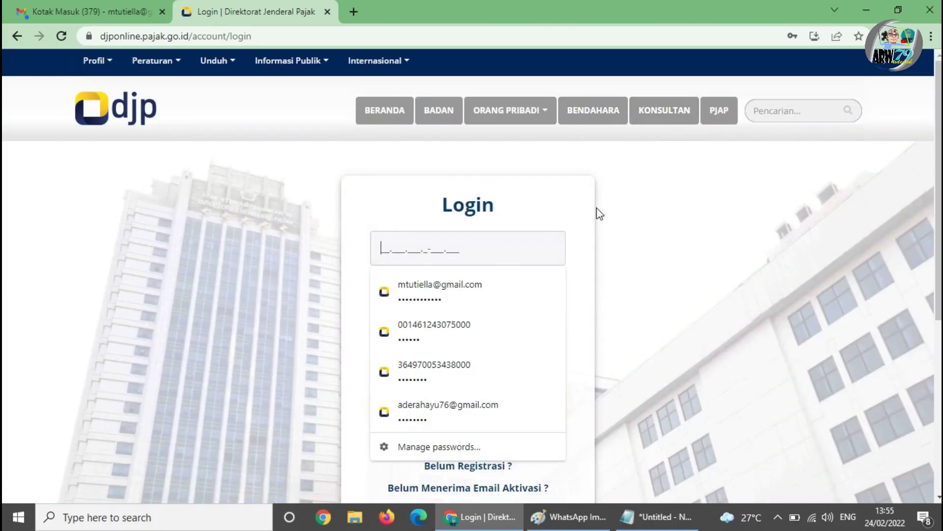
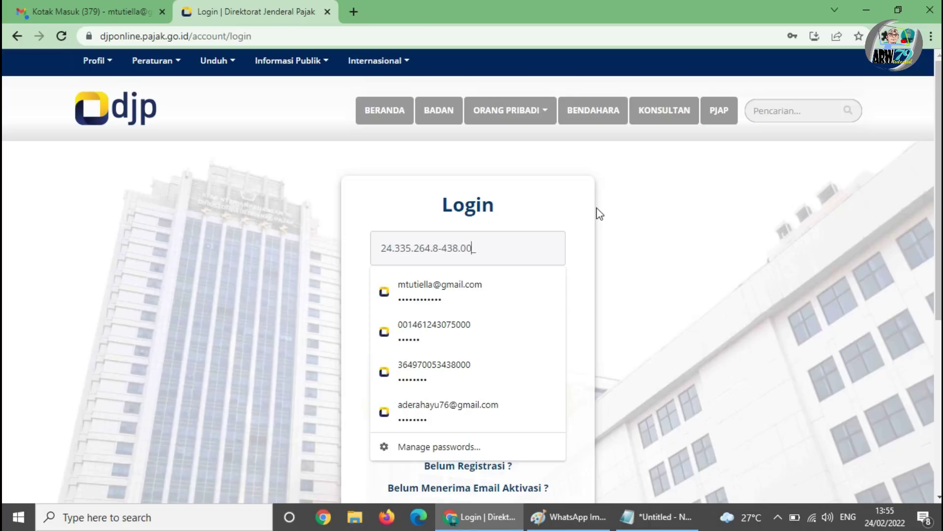
- Use the saved password, enter the security code and log in
click(580, 191)
click(488, 346)
text(n)
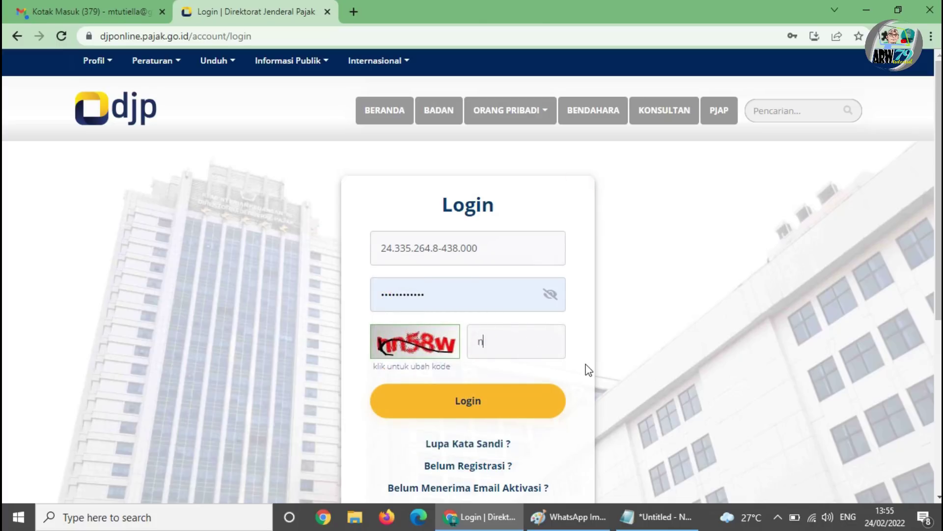
text(n58w)
click(486, 414)
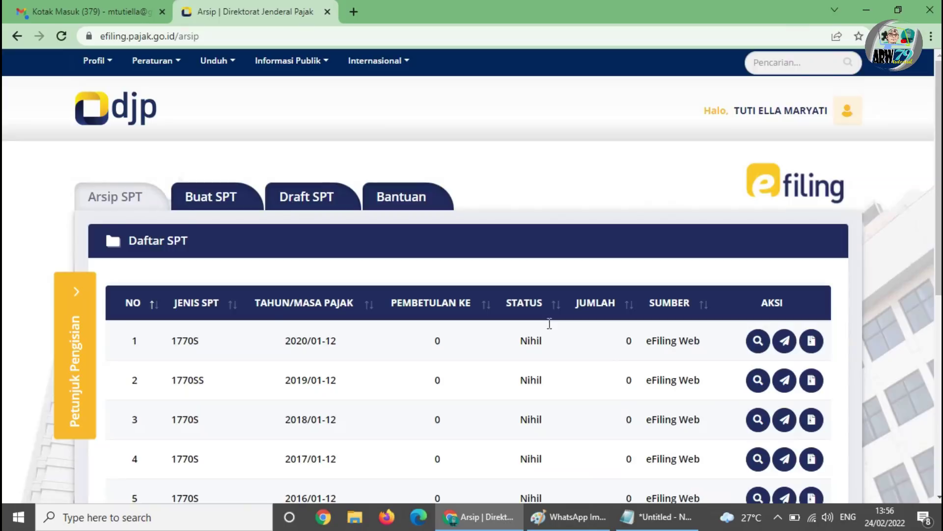
click(847, 110)
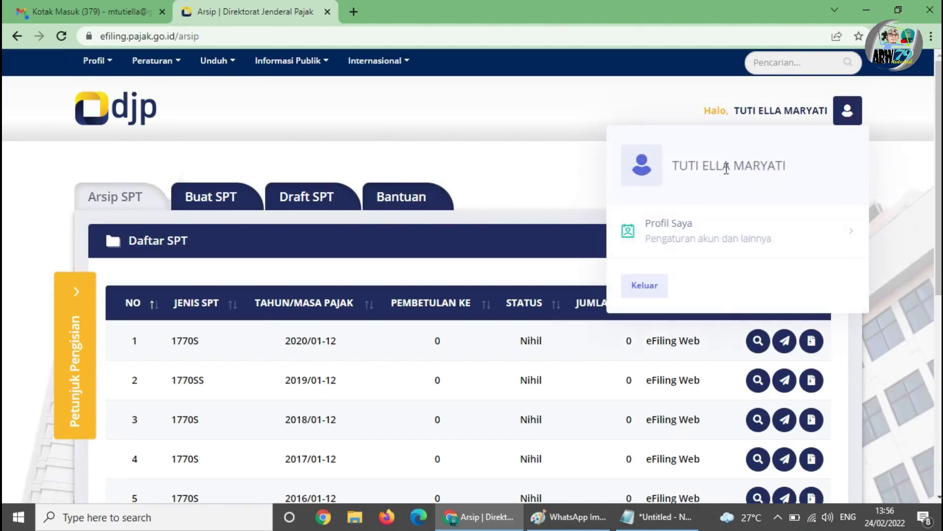
click(669, 230)
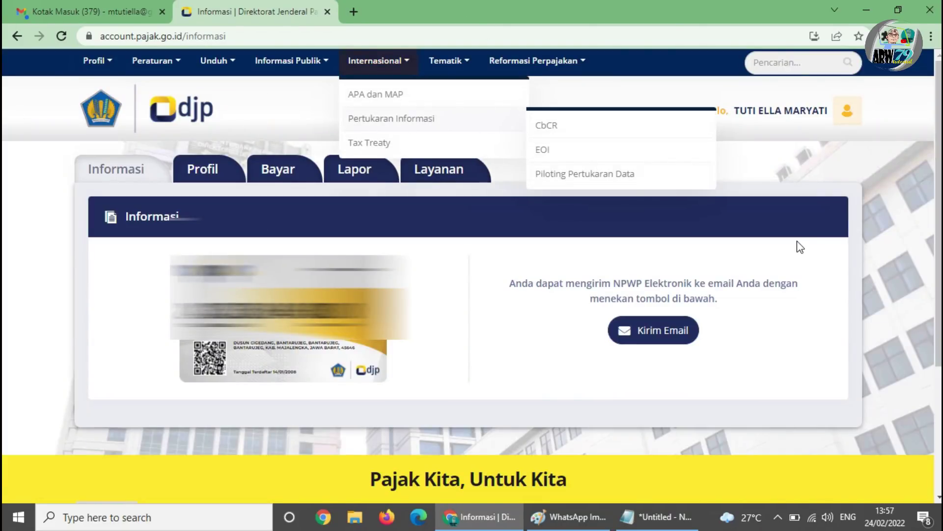
click(350, 178)
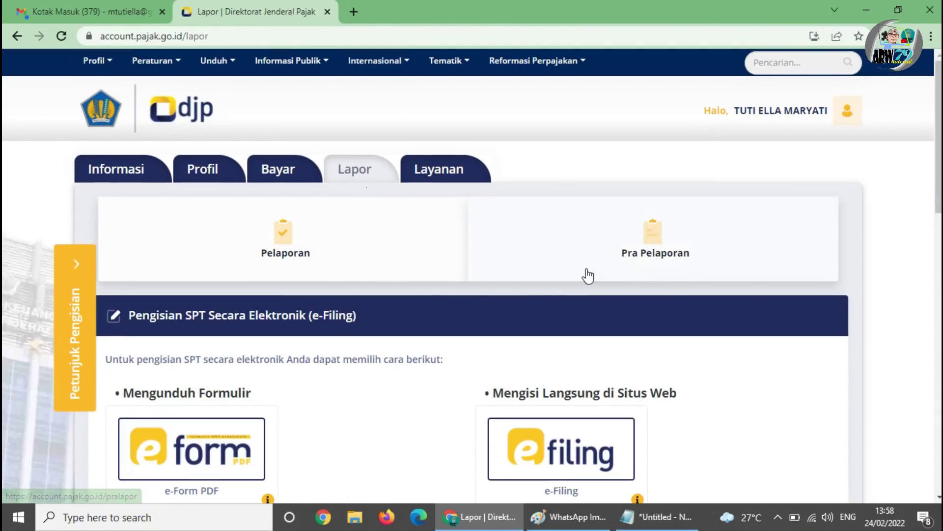
scroll(397, 221, down, 1)
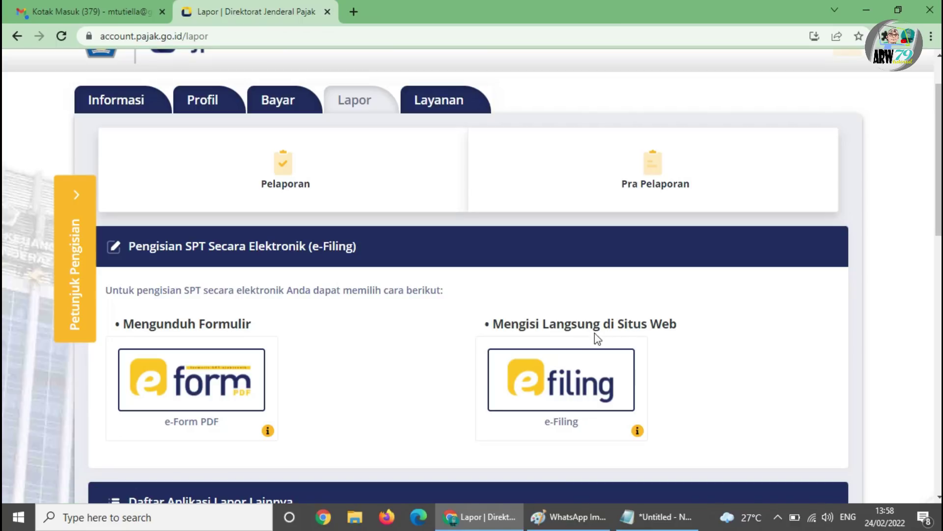
click(561, 373)
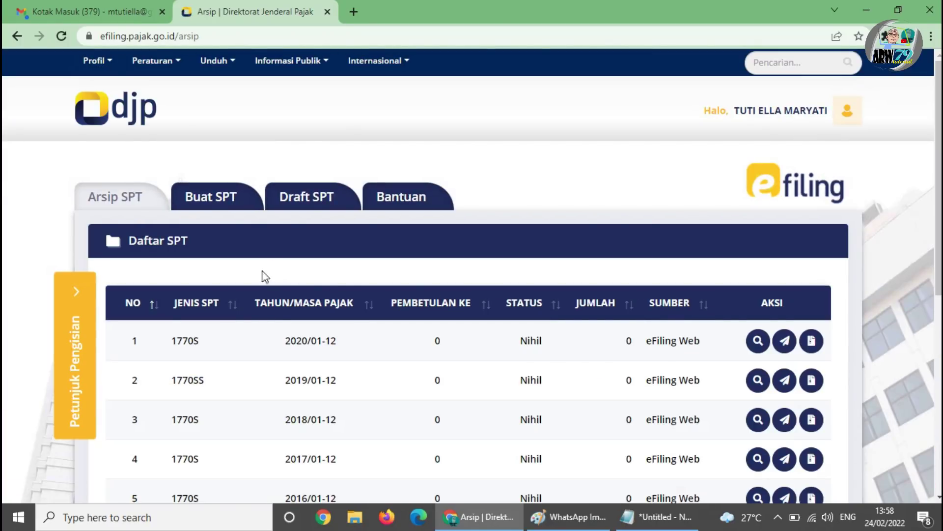
scroll(266, 275, down, 1)
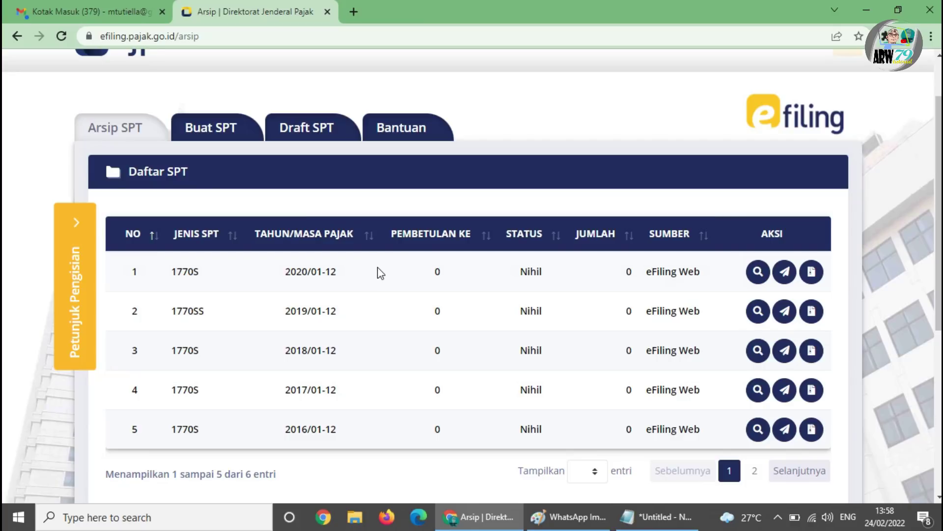
- Start a new SPT and answer Tidak to the business and MT/PH spouse questions
click(238, 129)
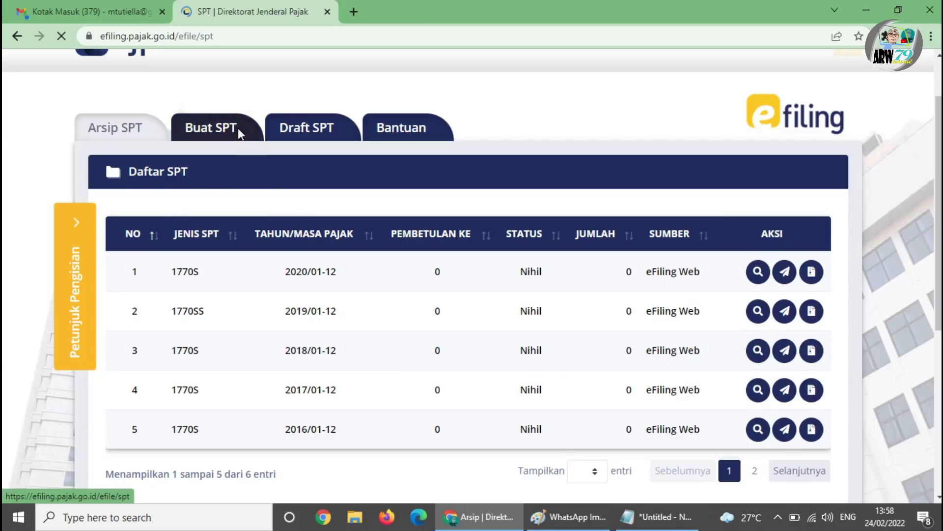
scroll(268, 242, down, 1)
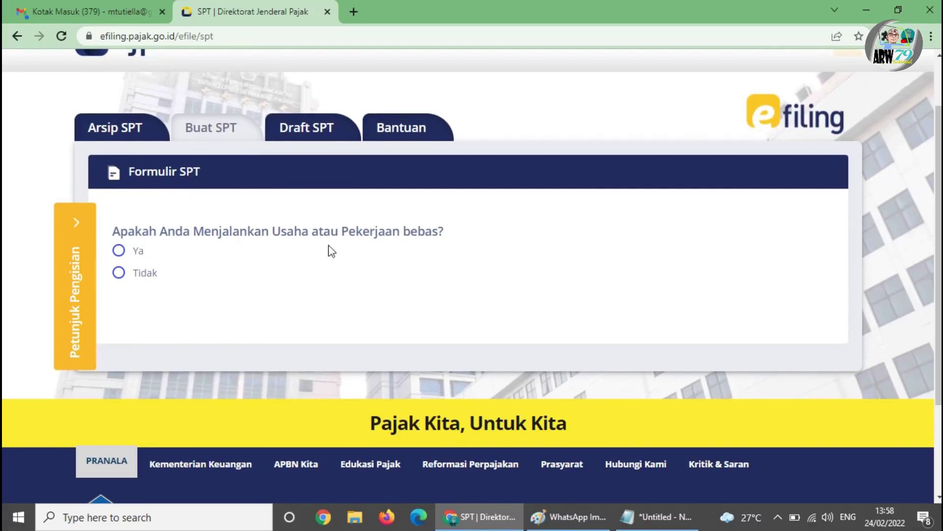
click(118, 273)
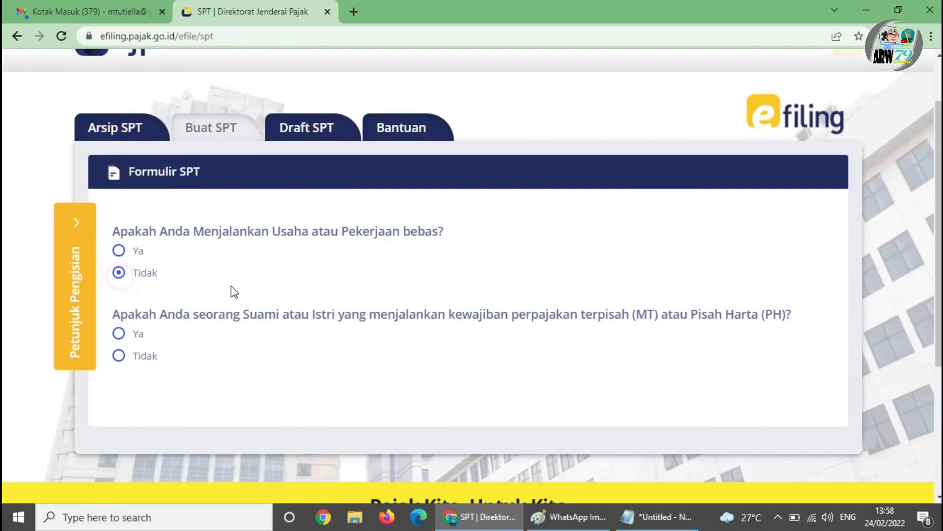
scroll(234, 295, down, 3)
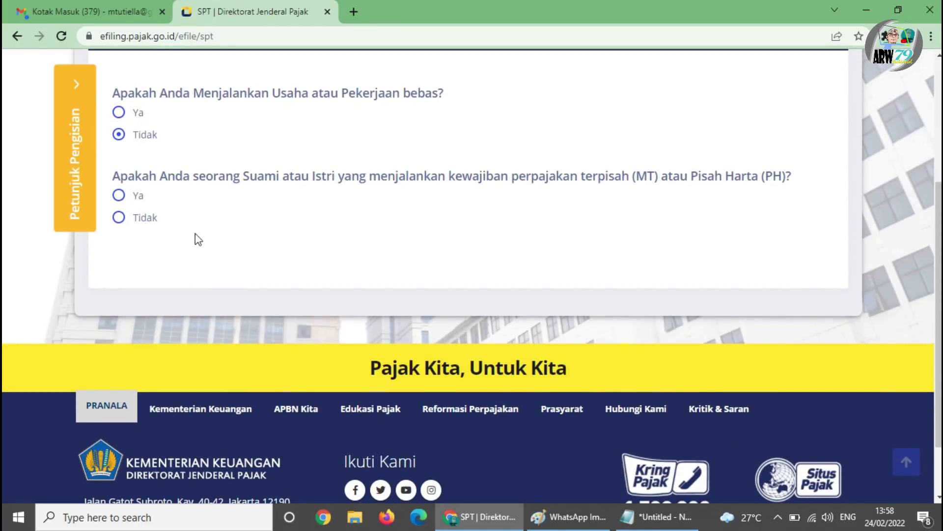
click(119, 217)
scroll(231, 258, down, 1)
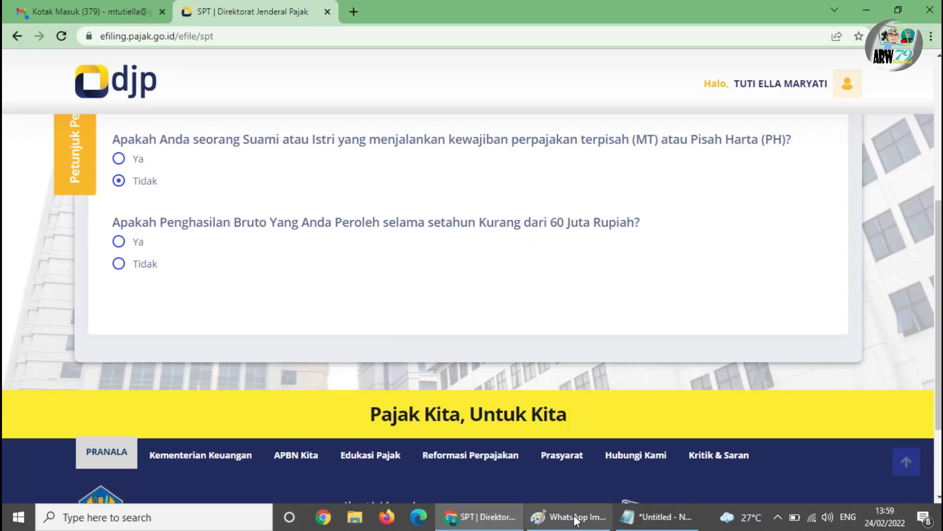
- Box the 68.630.406 gross income total on the slip in Paint, then return to Chrome
mouse_move(573, 516)
click(625, 415)
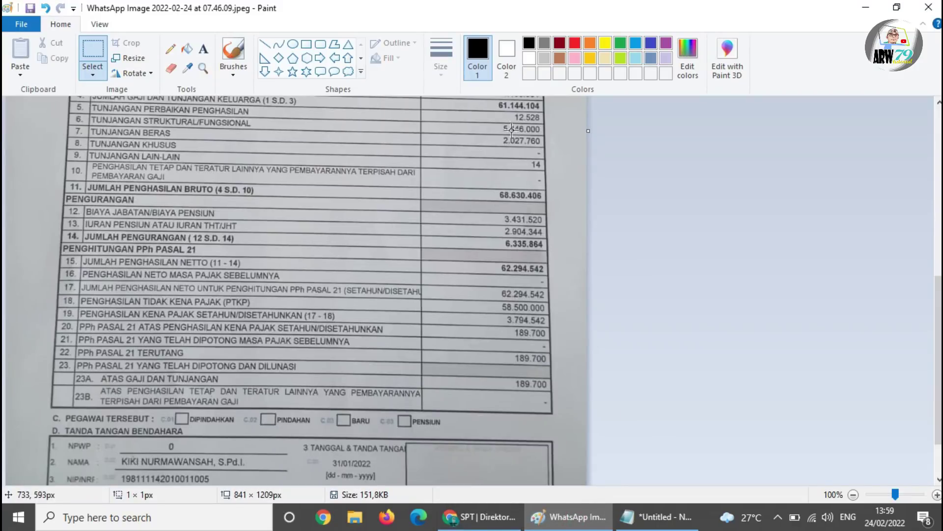
scroll(511, 182, up, 2)
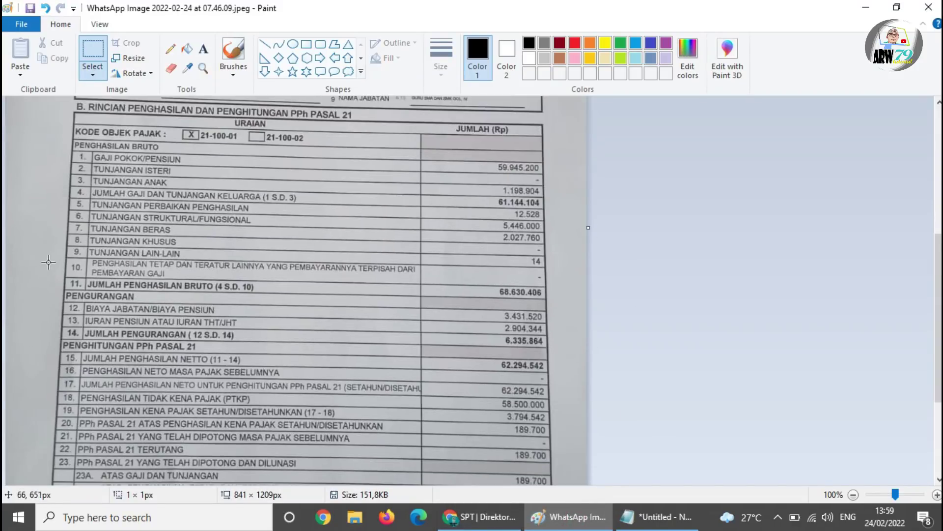
drag(42, 272, 565, 306)
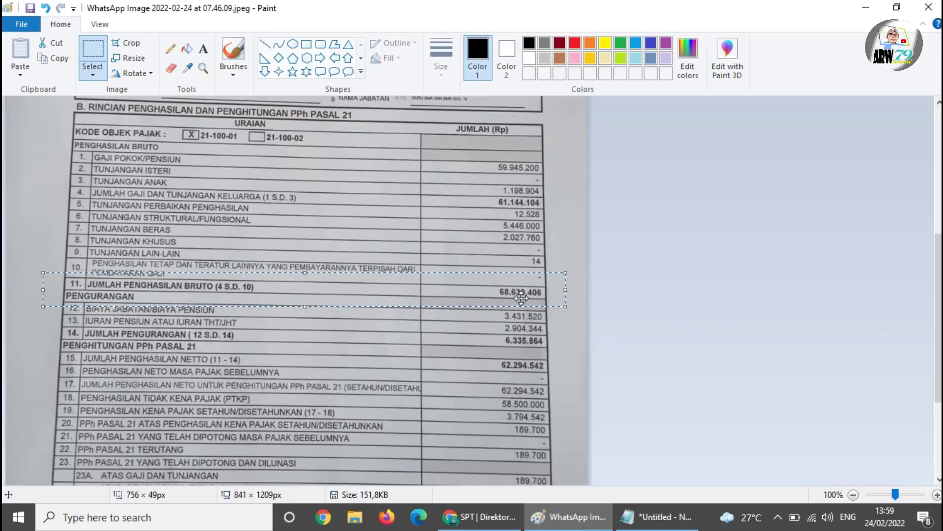
click(479, 516)
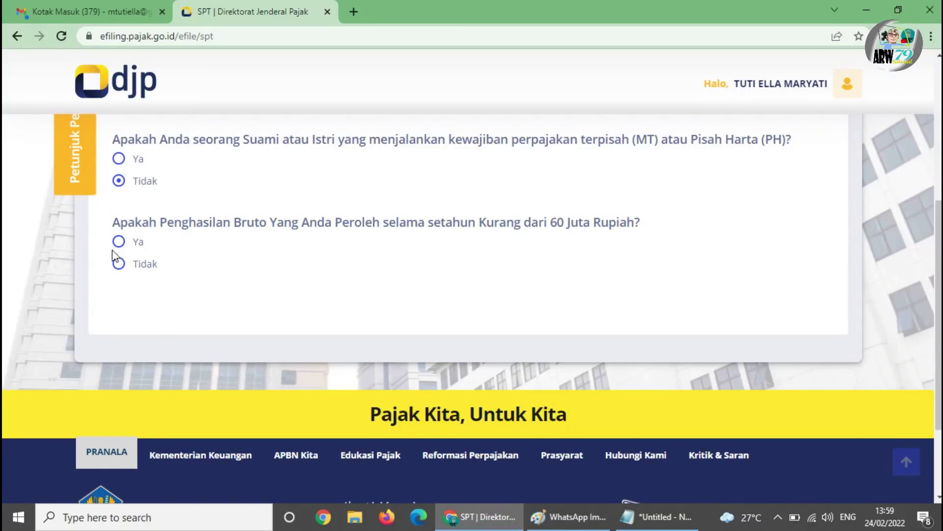
- Answer Tidak to the 60 Juta question and open 'SPT 1770 S dengan panduan'
click(119, 266)
scroll(572, 263, down, 2)
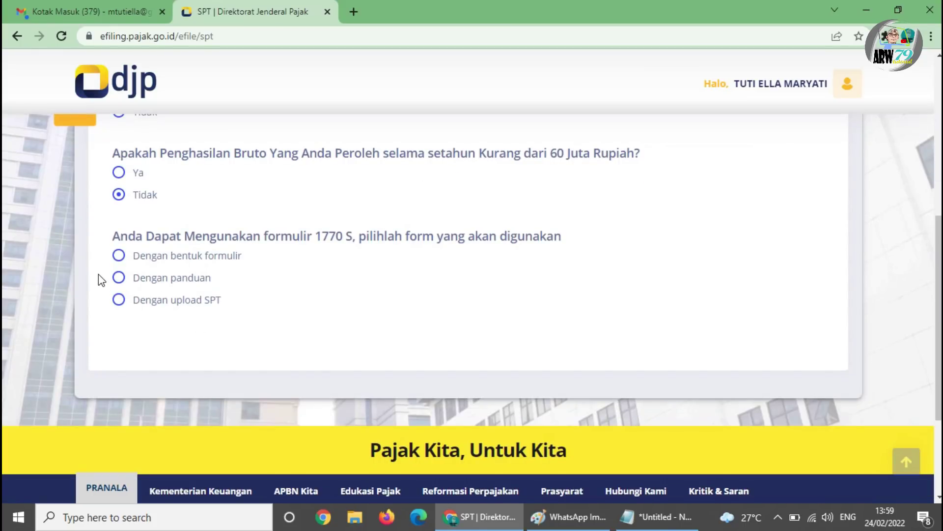
click(118, 301)
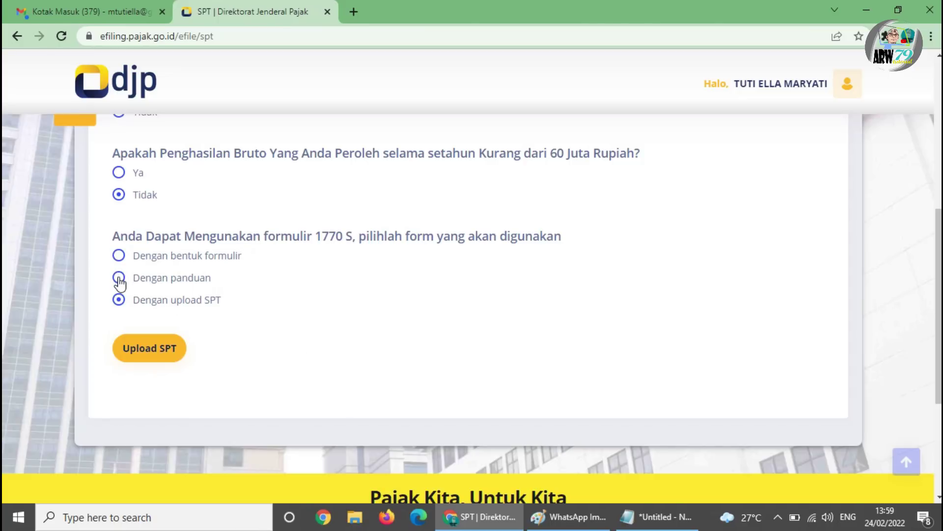
click(120, 279)
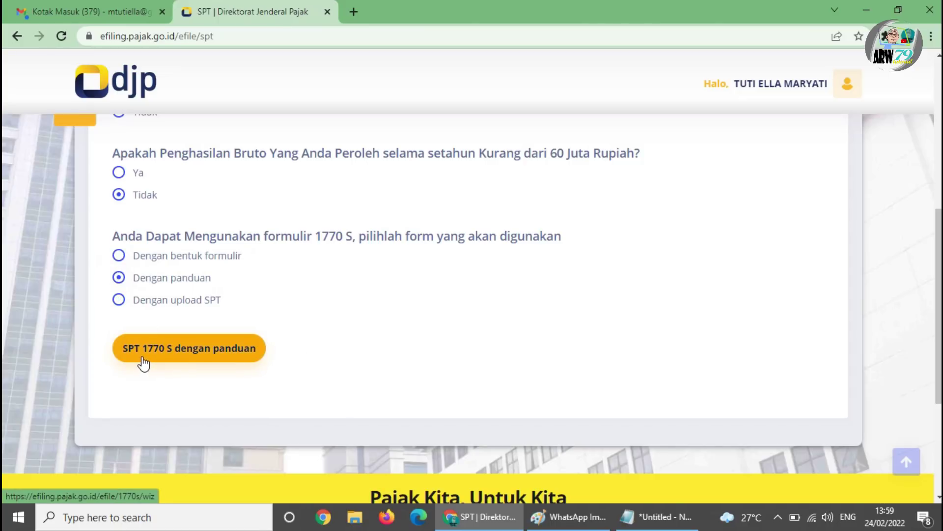
click(216, 360)
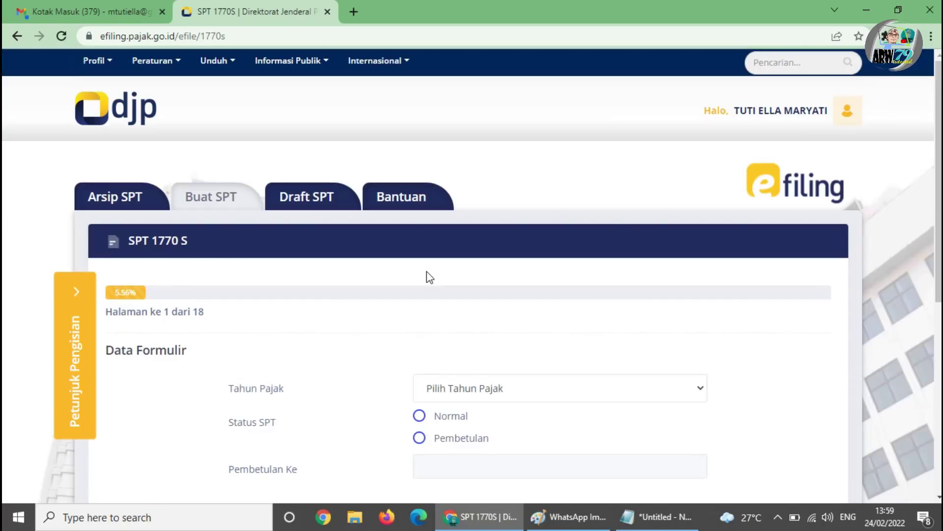
- Set Tahun Pajak to 2021 with Normal status and continue to the next page
scroll(479, 292, down, 1)
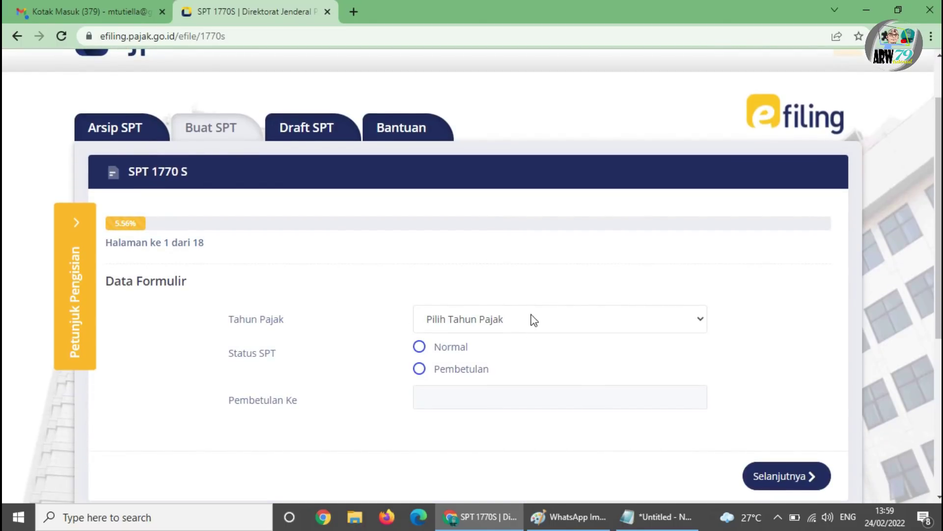
click(600, 328)
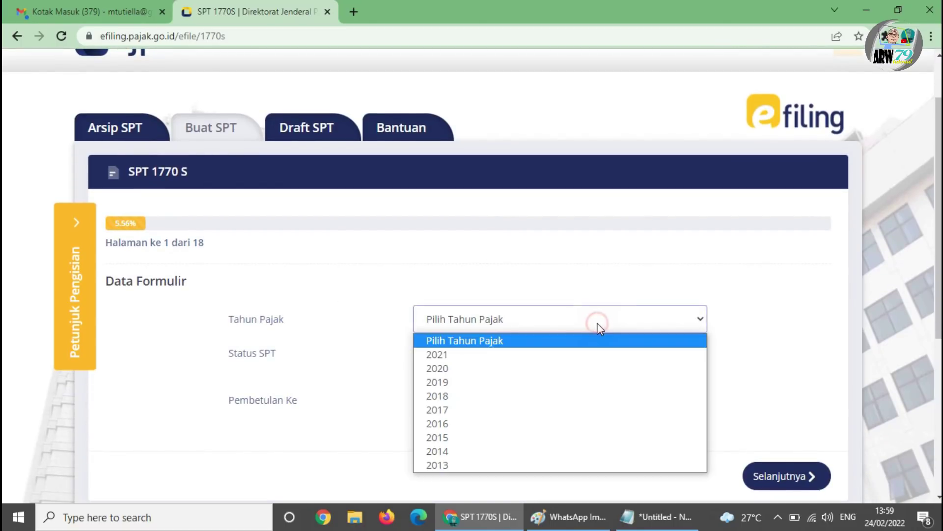
click(543, 355)
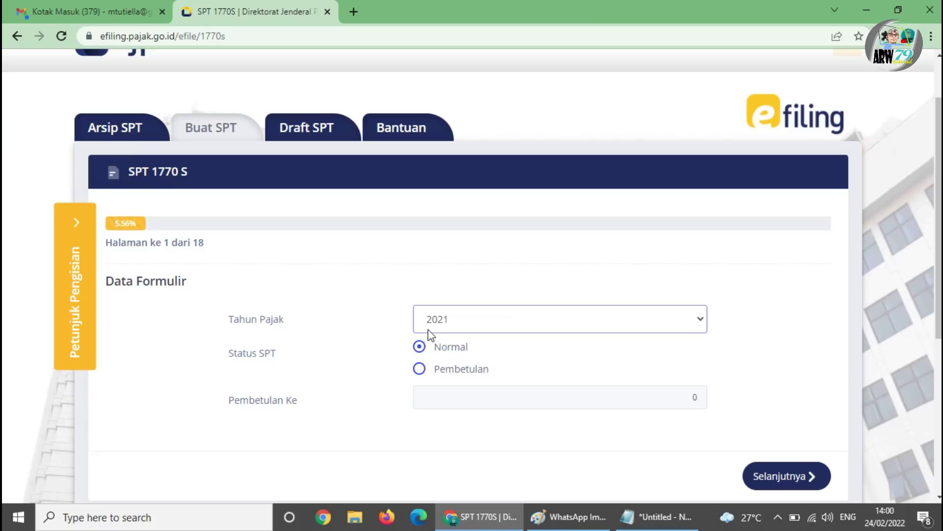
click(759, 473)
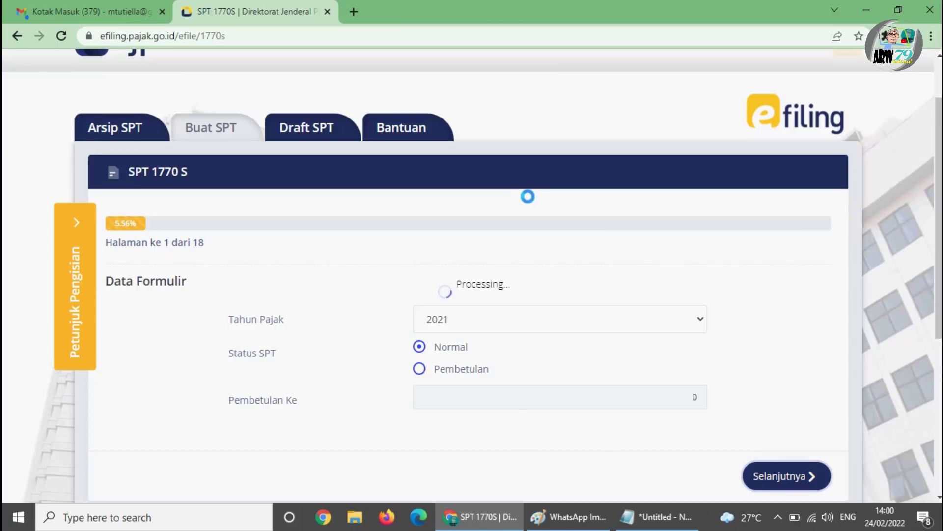
- Delete the prefilled 189.700 withholding entry, confirming with Ya
scroll(511, 217, down, 3)
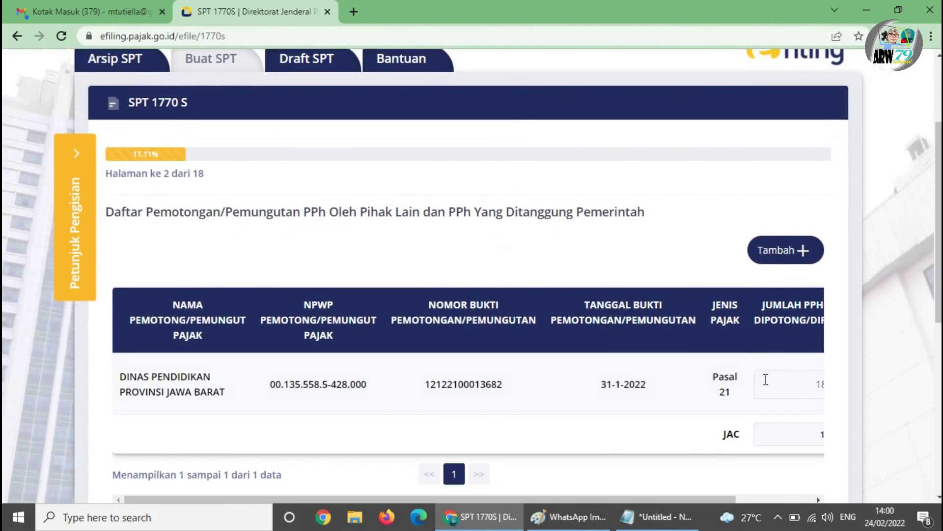
scroll(812, 375, down, 2)
drag(712, 434, 806, 436)
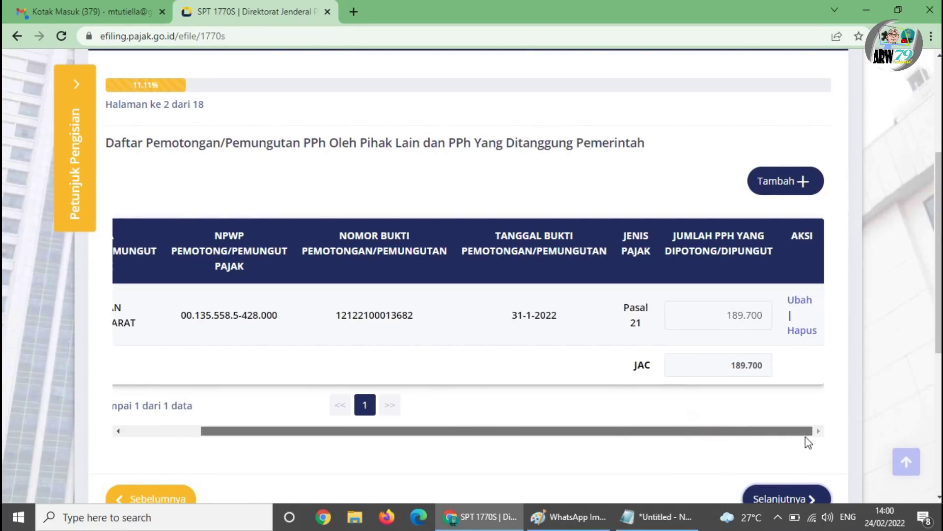
click(803, 332)
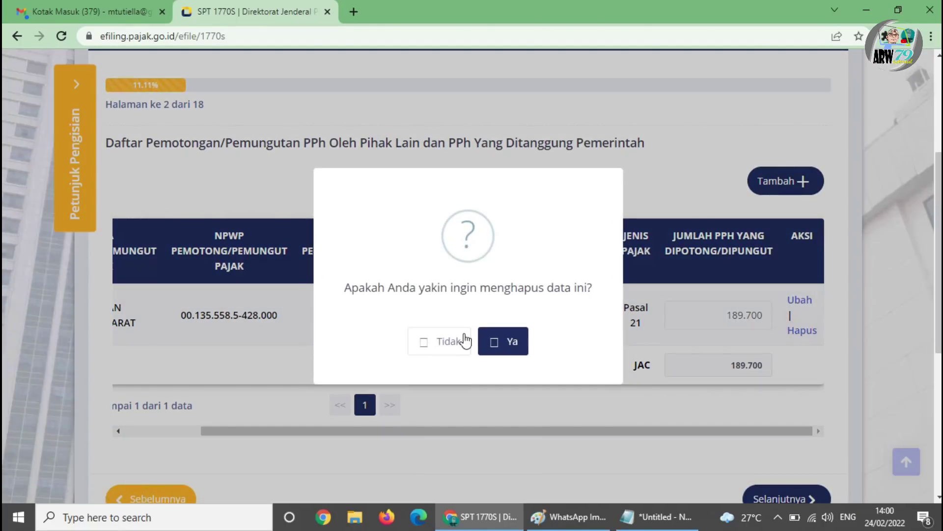
click(512, 342)
scroll(248, 209, up, 2)
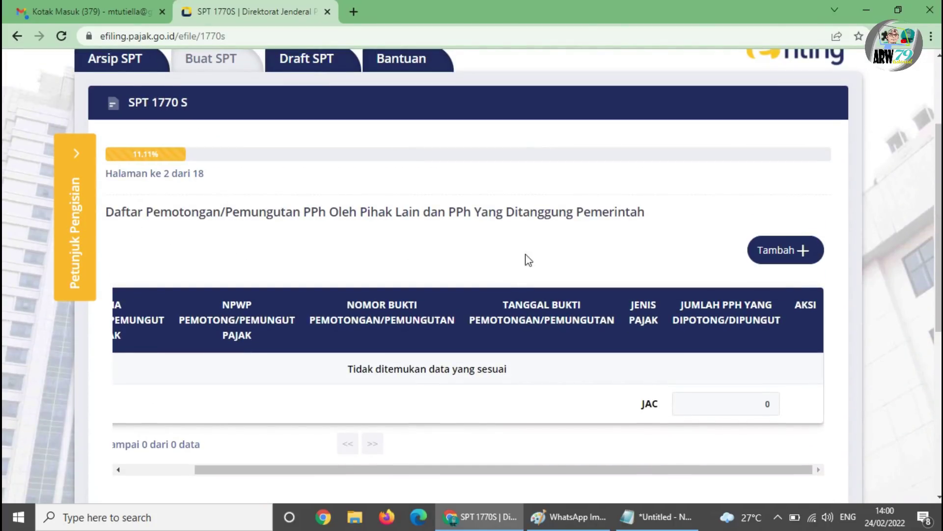
- Add a new Bukti Potong entry with Jenis Pajak set to Pasal 21
click(788, 248)
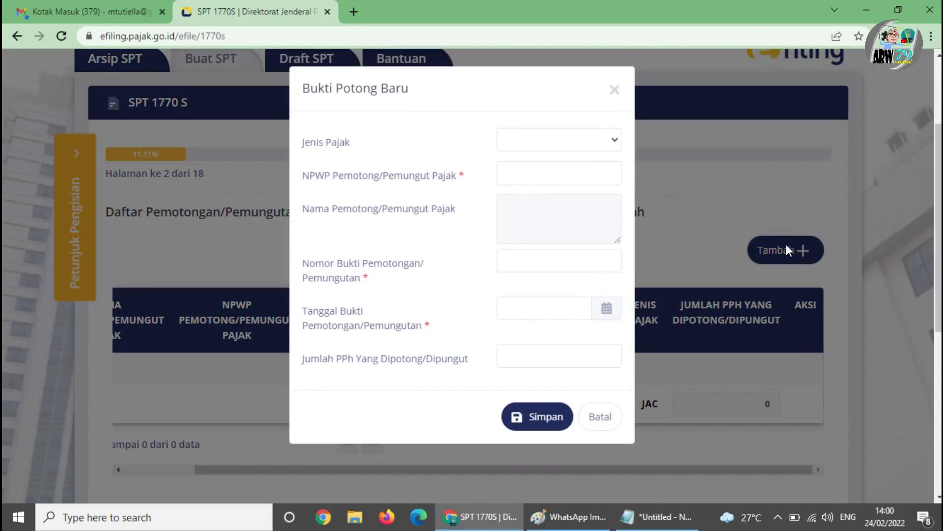
click(597, 143)
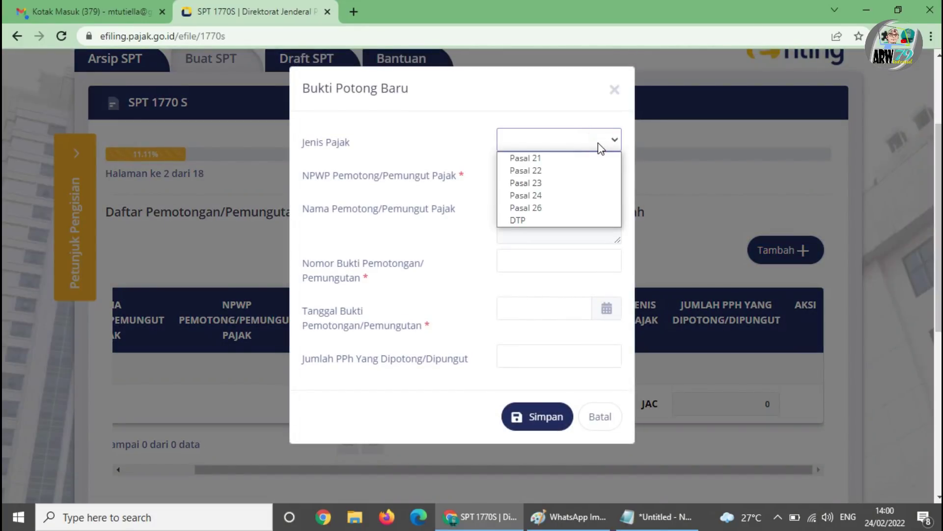
click(577, 158)
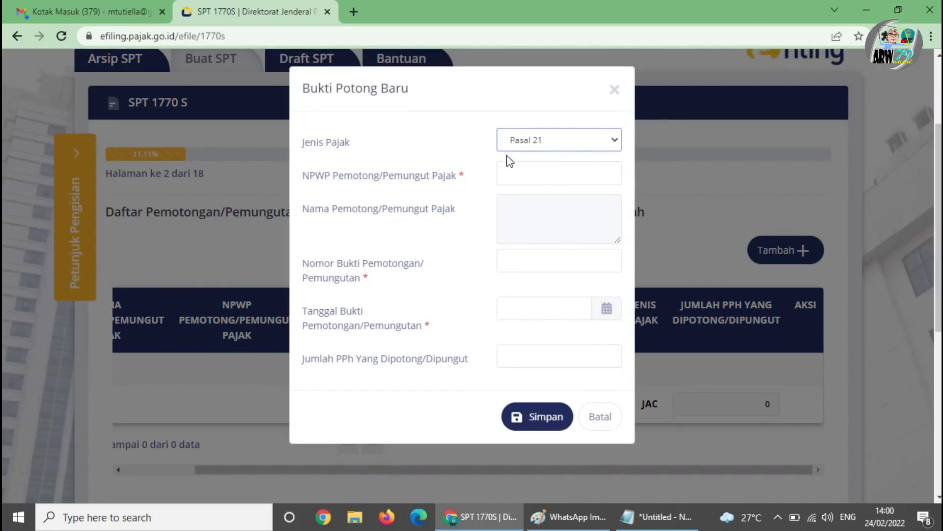
click(521, 168)
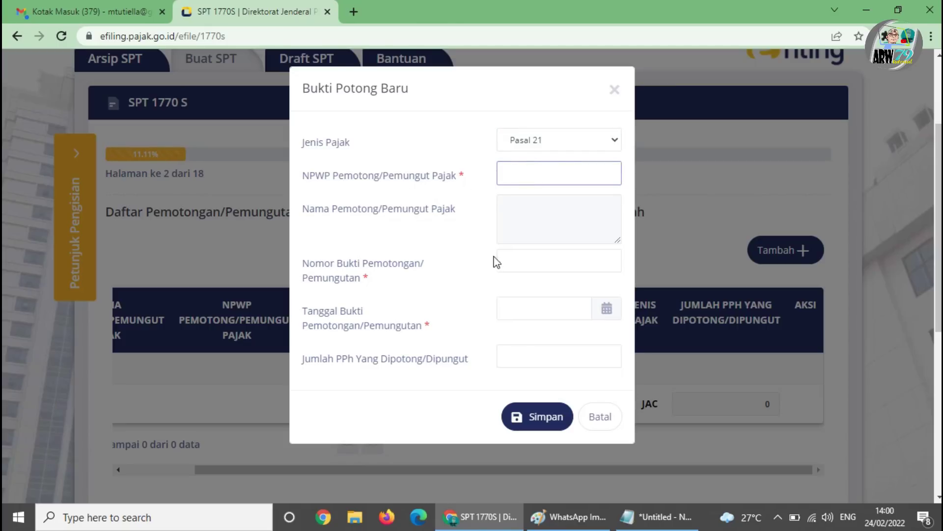
- Circle the NPWP BENDAHARA field on the slip image in black pencil
click(575, 525)
scroll(242, 178, up, 4)
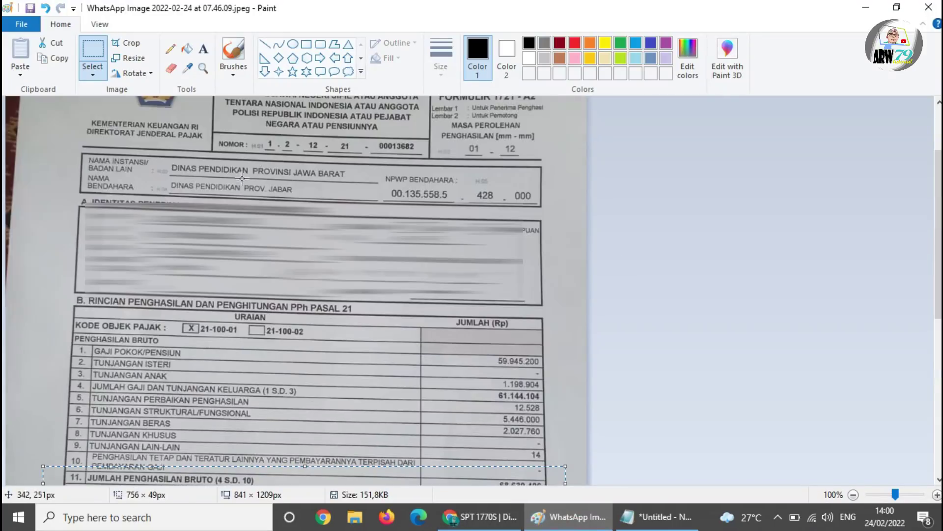
drag(81, 153, 545, 211)
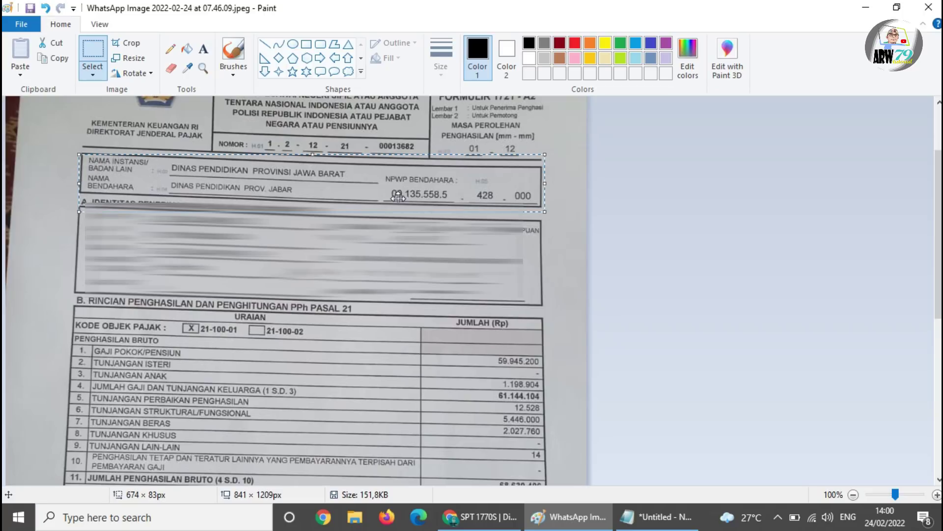
click(578, 206)
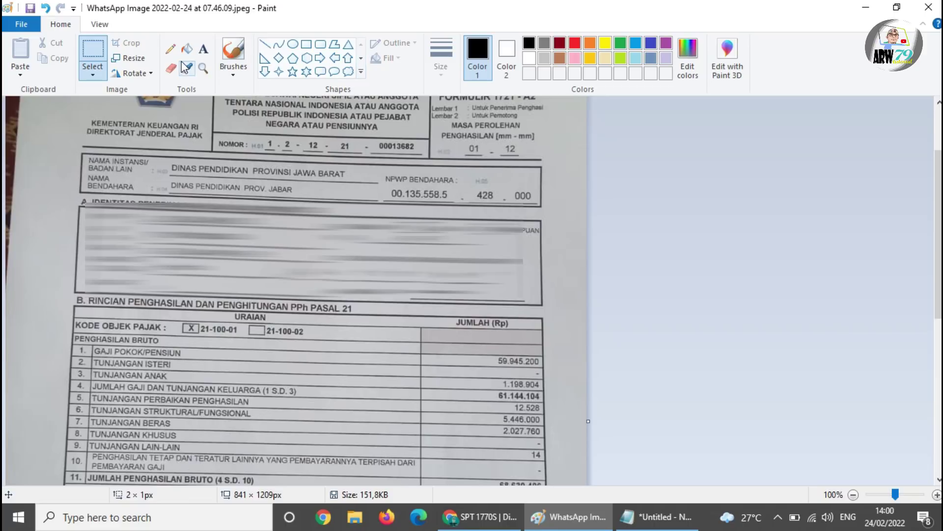
click(170, 49)
mouse_move(415, 165)
mouse_down()
mouse_move(358, 191)
mouse_move(538, 210)
mouse_move(442, 167)
mouse_up()
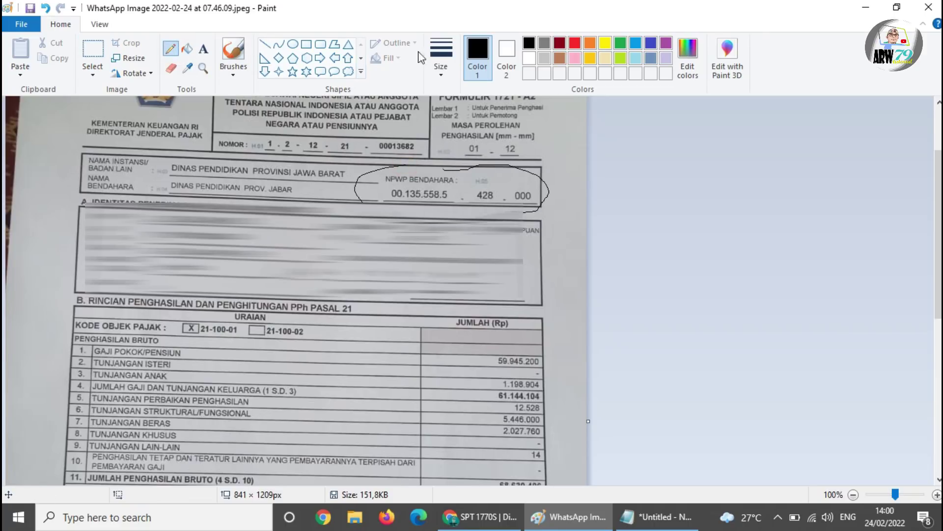
- Loop the treasurer's NPWP again in red and select the first noted number in Notepad
click(577, 45)
drag(520, 156, 424, 160)
drag(547, 200, 537, 178)
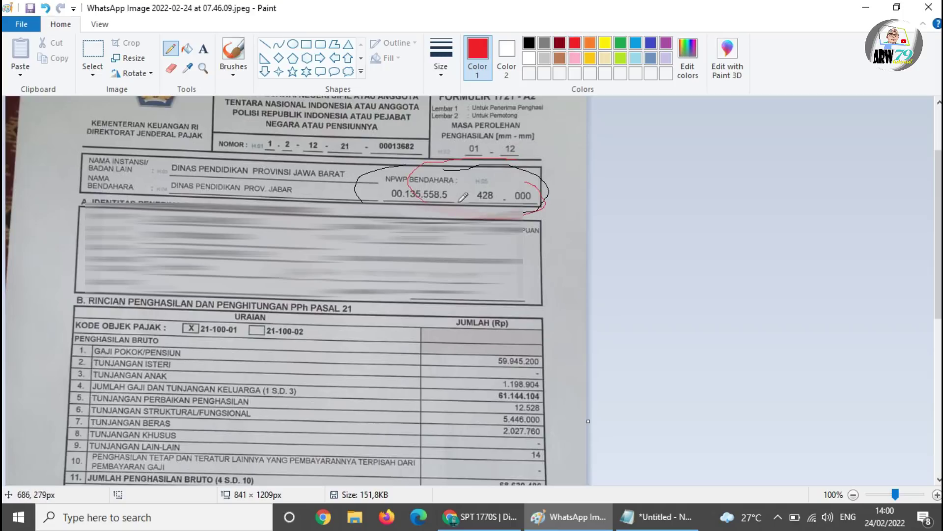
click(670, 526)
drag(543, 279, 437, 279)
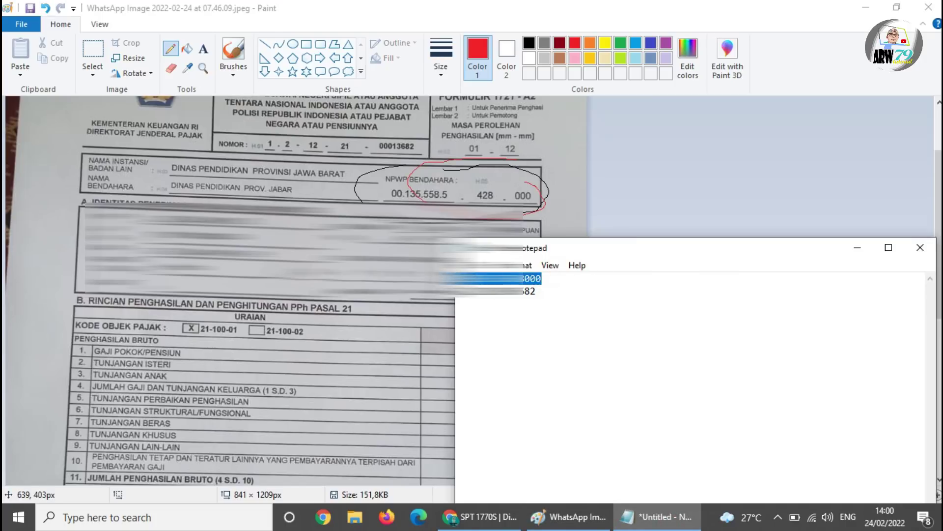
- Paste the withholder NPWP into Bukti Potong Baru so DINAS PENDIDIKAN PROVINSI JAWA BARAT loads as the name
click(482, 517)
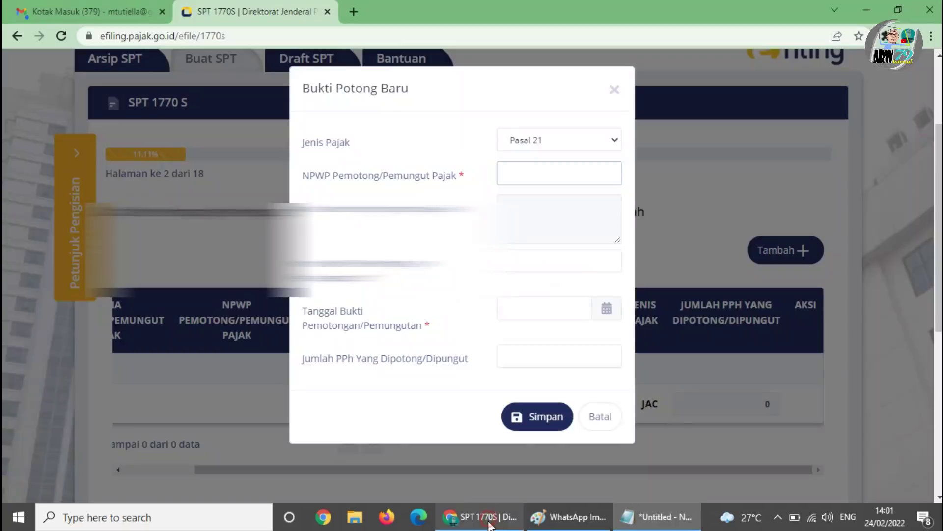
click(479, 348)
click(525, 173)
key(ctrl+v)
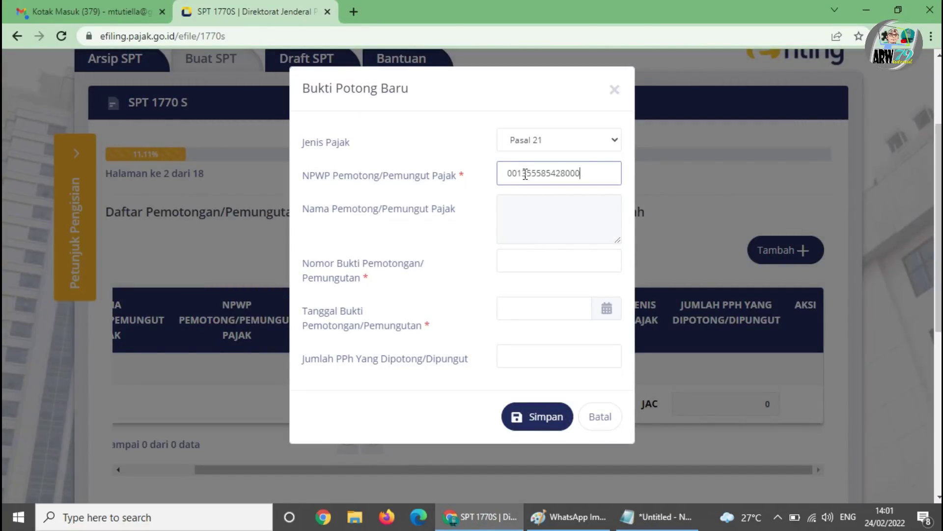
click(515, 208)
click(518, 265)
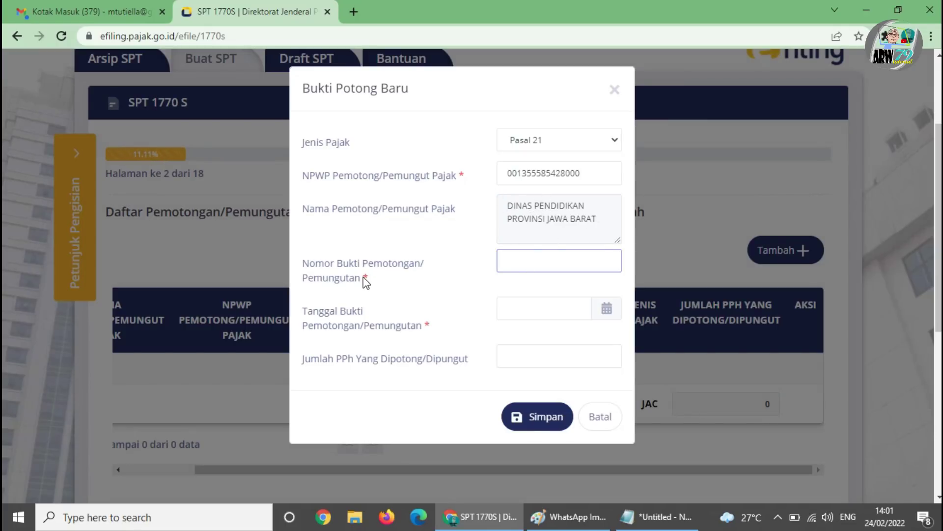
click(570, 517)
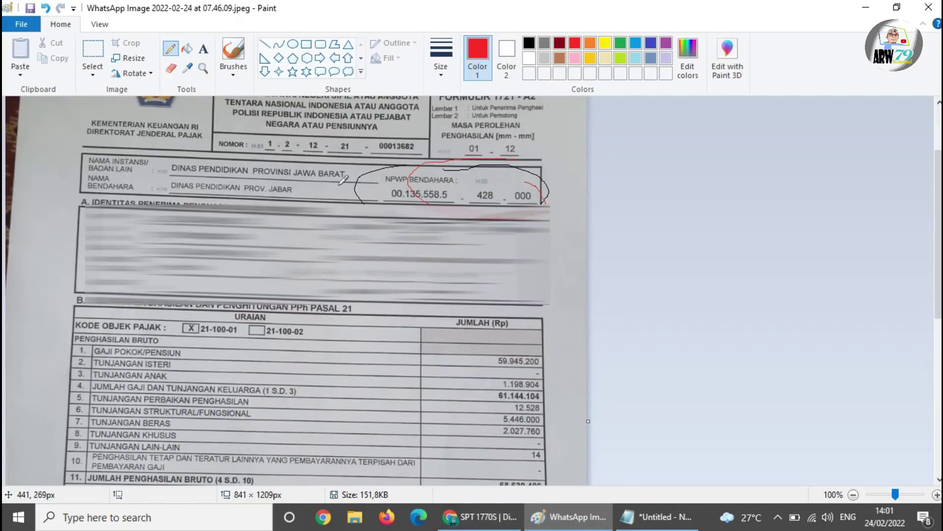
- Circle the slip number on the photo in red and paste it into Nomor Bukti
mouse_move(412, 135)
mouse_down()
mouse_move(241, 113)
mouse_move(219, 140)
mouse_move(319, 186)
mouse_move(421, 160)
mouse_move(413, 132)
mouse_up()
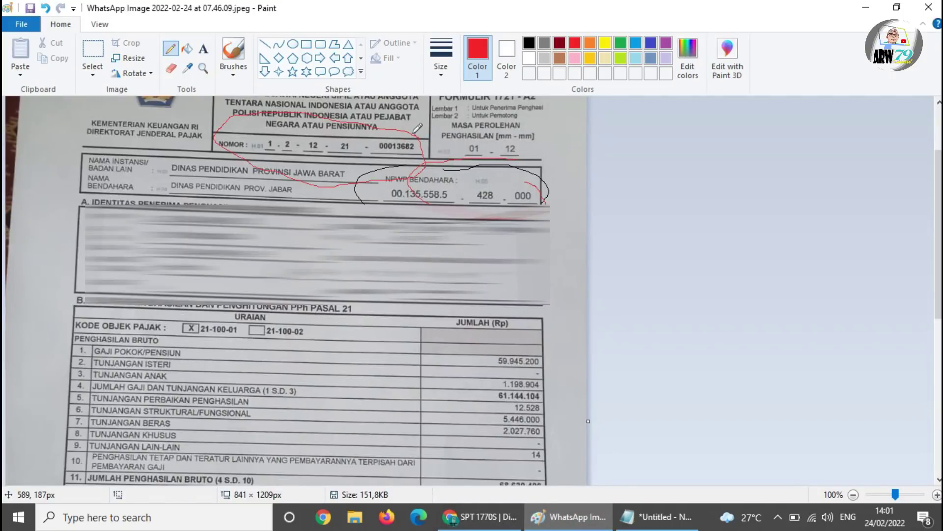
click(656, 517)
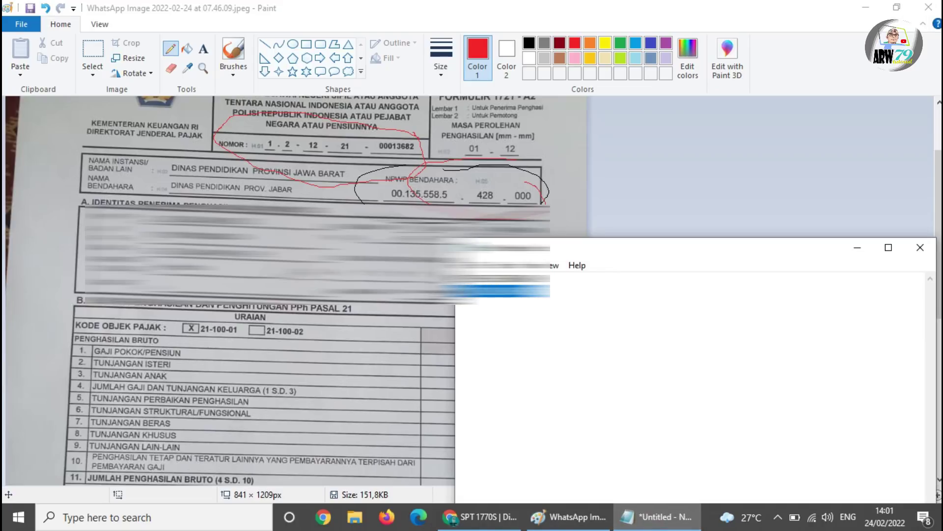
click(480, 517)
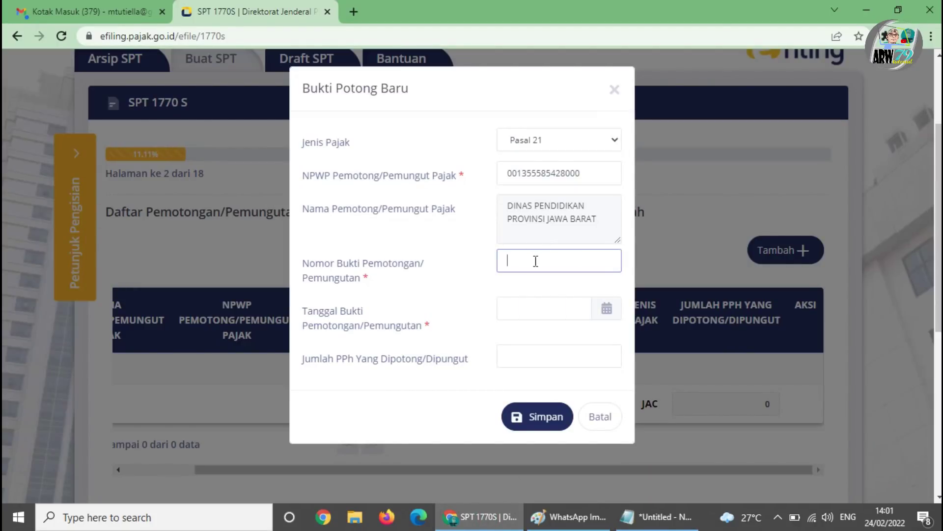
key(ctrl+v)
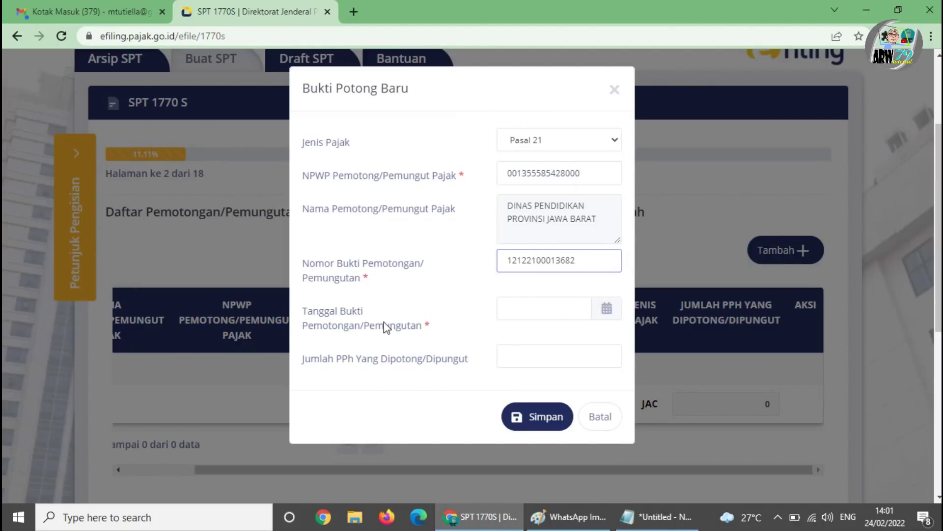
- Circle the 31/01/2022 signing date on the slip photo in red
key(alt+Tab)
scroll(520, 427, down, 5)
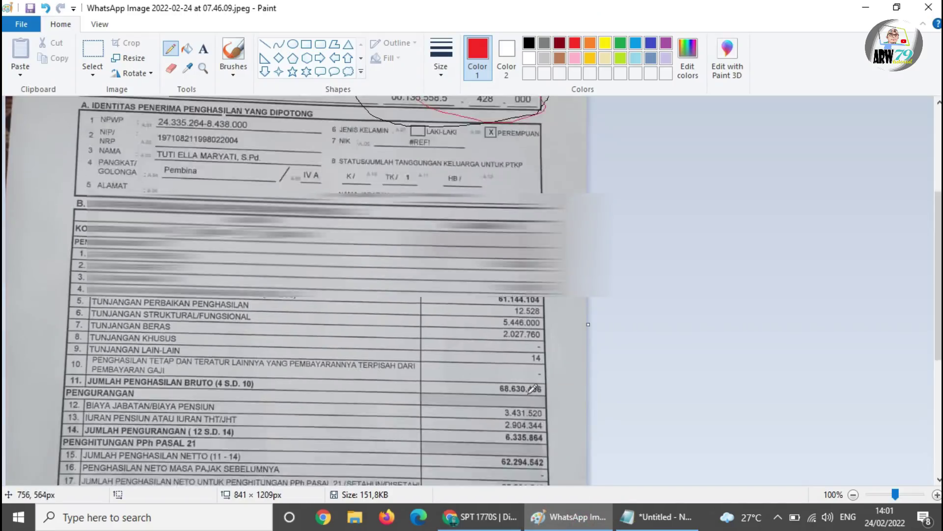
mouse_move(388, 389)
mouse_down()
mouse_move(379, 378)
mouse_move(303, 377)
mouse_move(352, 401)
mouse_move(383, 391)
mouse_up()
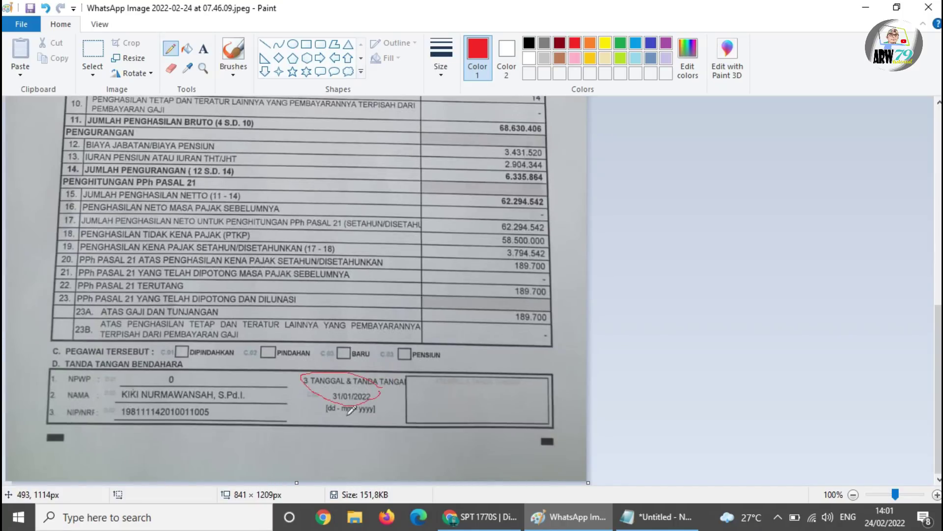
- Pick 31 January 2022 from the calendar as the Tanggal Bukti slip date
click(479, 516)
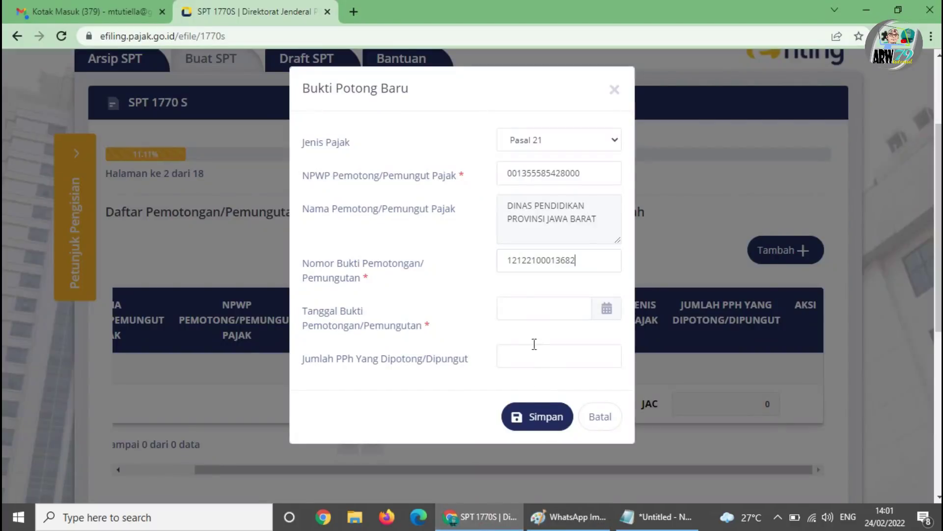
click(601, 317)
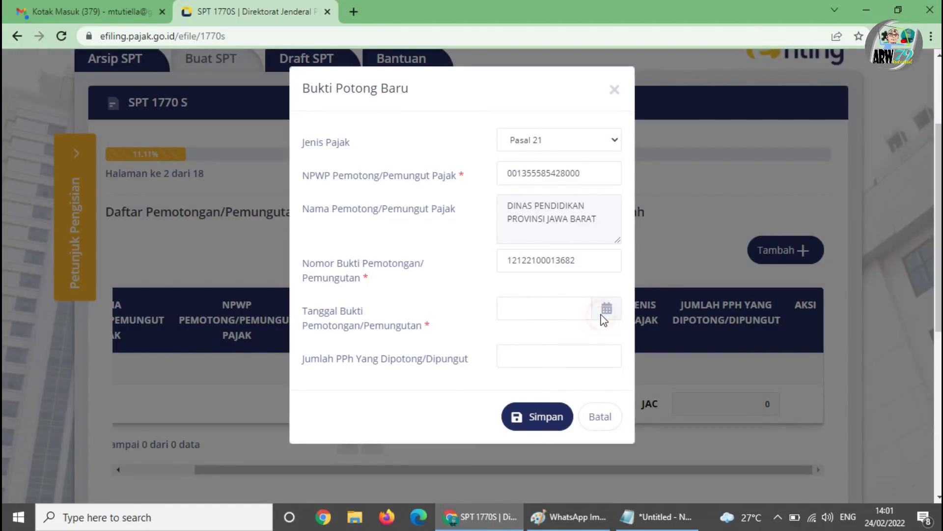
click(572, 306)
click(516, 100)
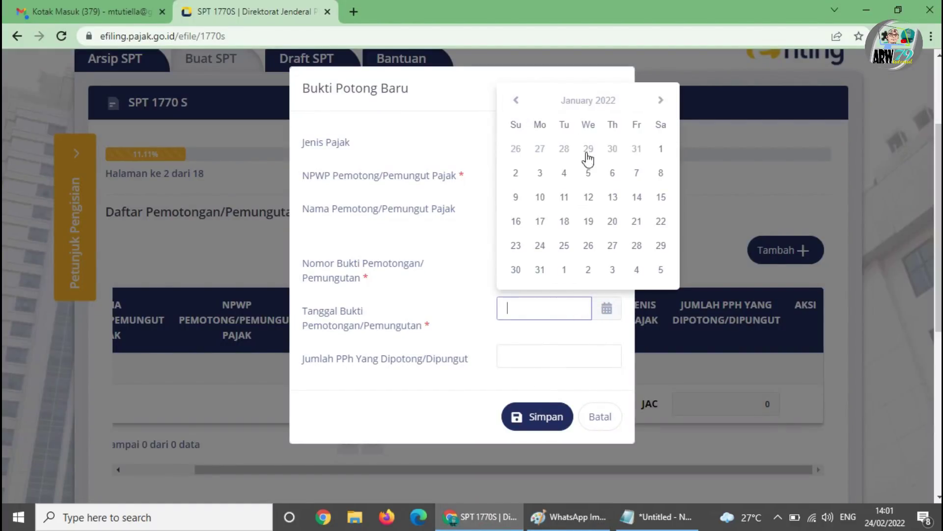
click(542, 269)
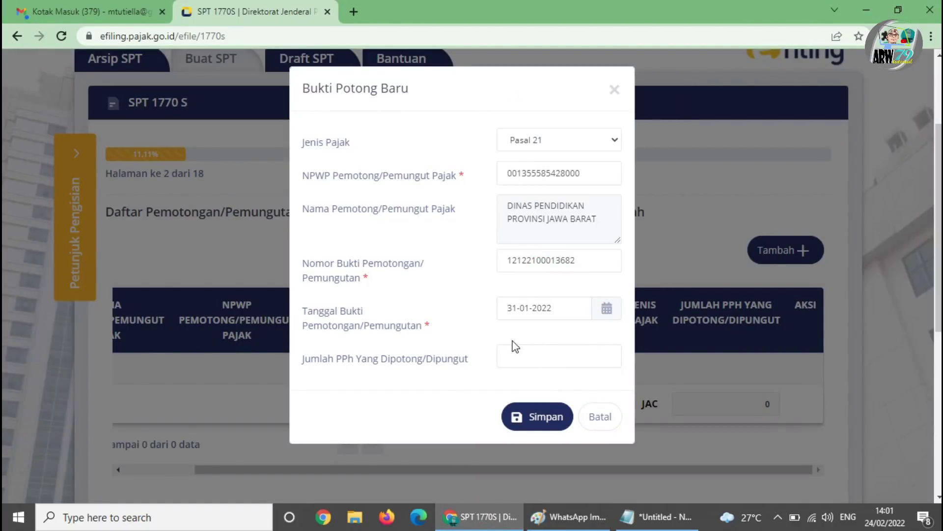
click(519, 360)
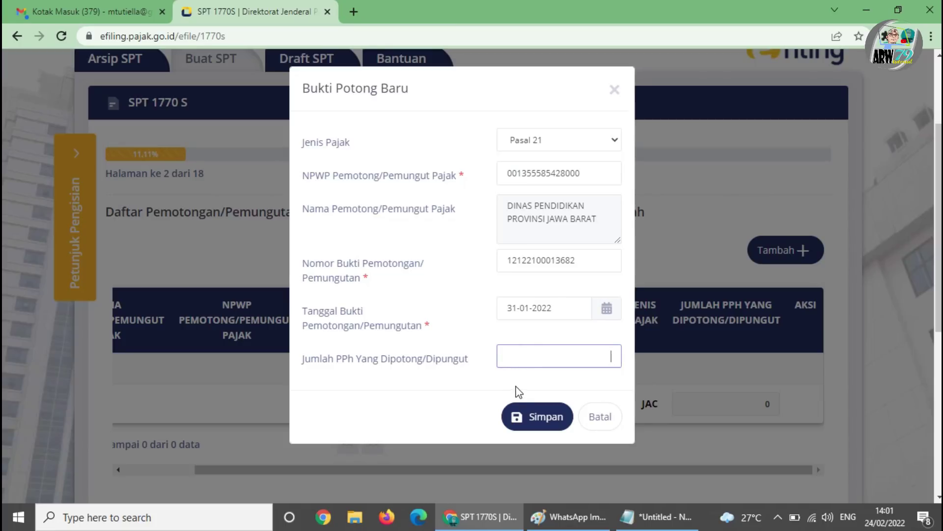
click(575, 518)
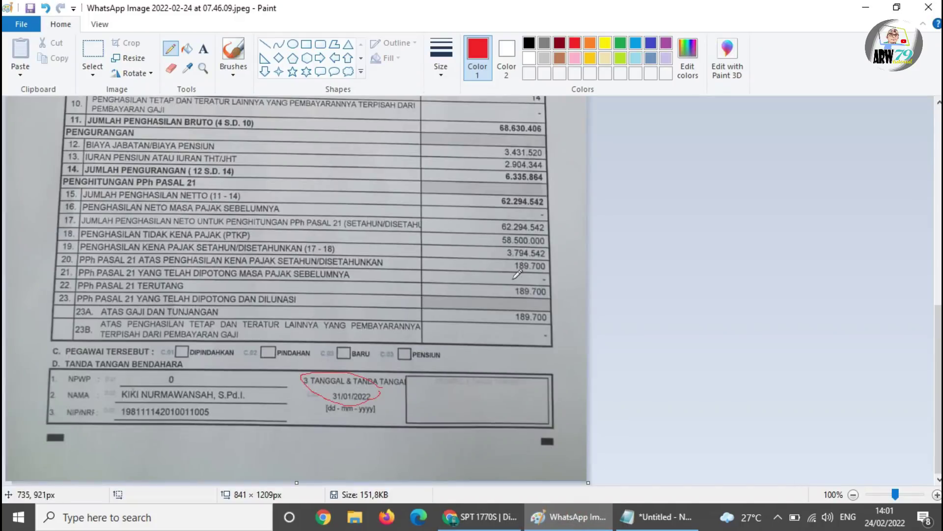
- Circle the 189.700 amounts in rows 22 and 23A red, then focus the Jumlah PPh field
mouse_move(550, 281)
mouse_down()
mouse_move(490, 276)
mouse_move(551, 294)
mouse_move(506, 335)
mouse_move(547, 309)
mouse_up()
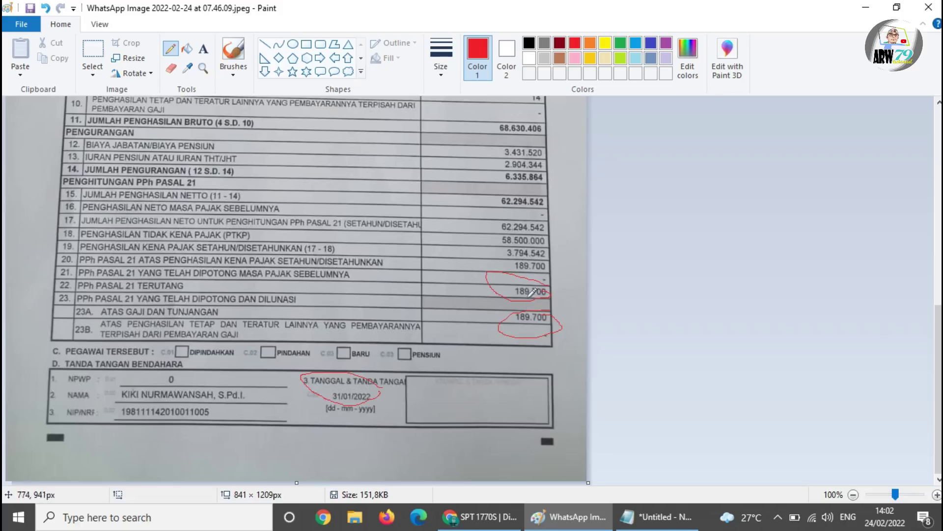
click(479, 516)
click(549, 352)
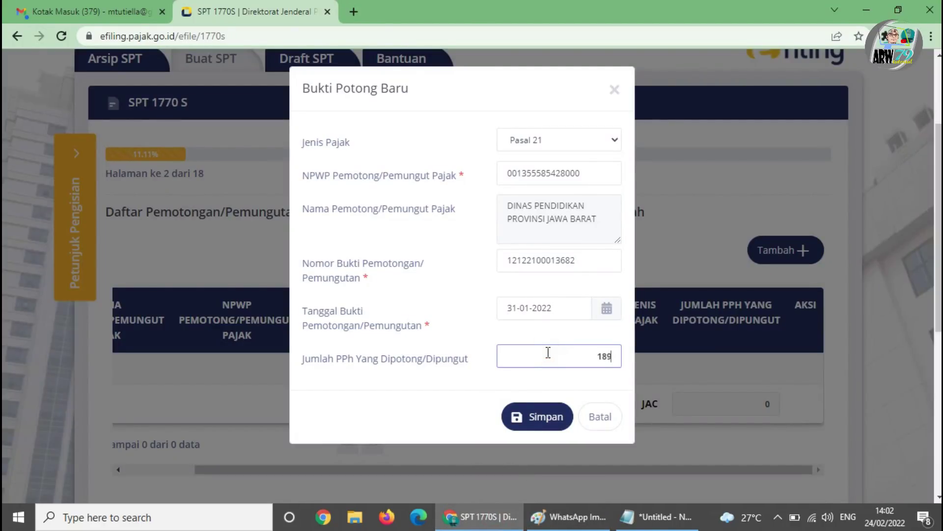
- Save the Pasal 21 withholding slip of 189.700 dated 31-01-2022 to the list
click(580, 515)
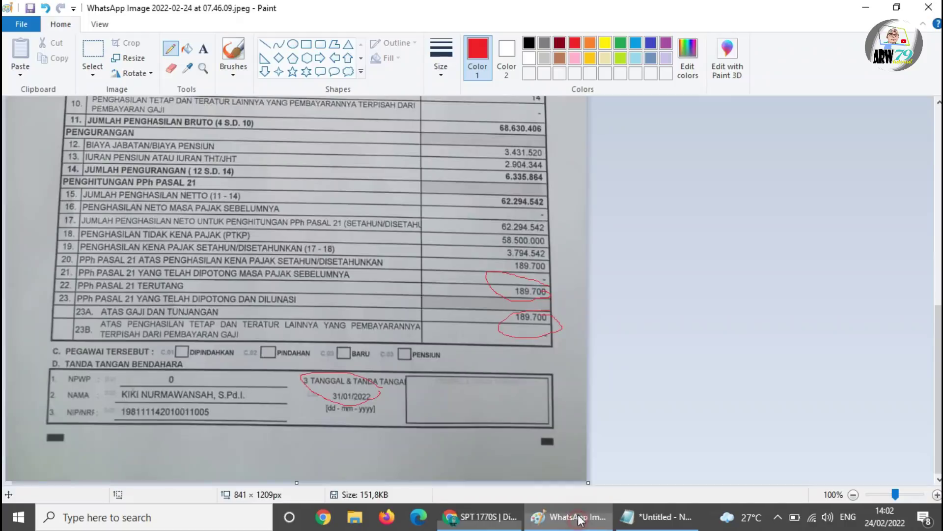
click(479, 516)
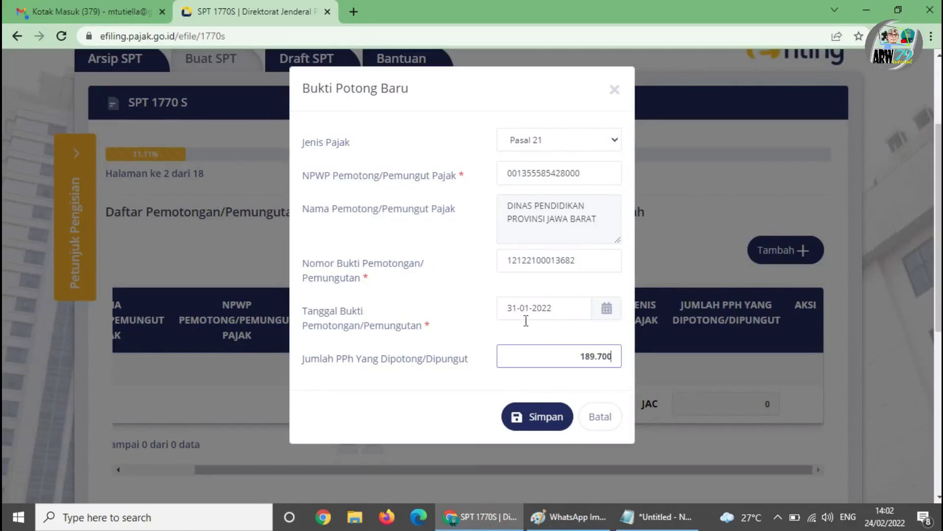
click(545, 415)
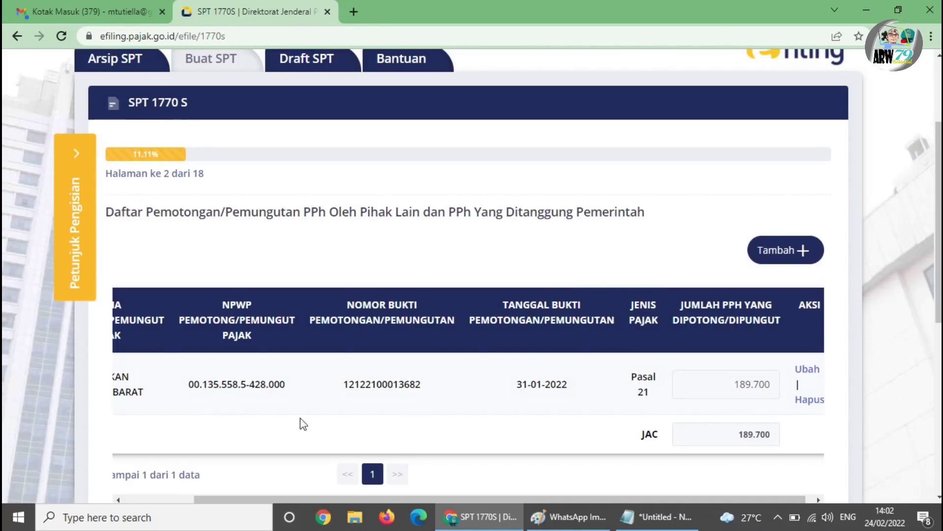
scroll(425, 366, down, 2)
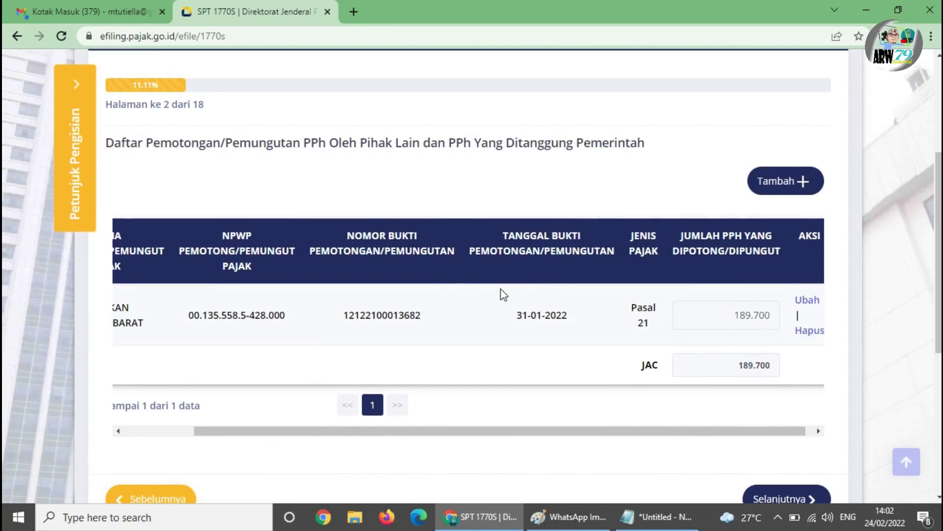
scroll(503, 294, up, 2)
scroll(250, 299, down, 3)
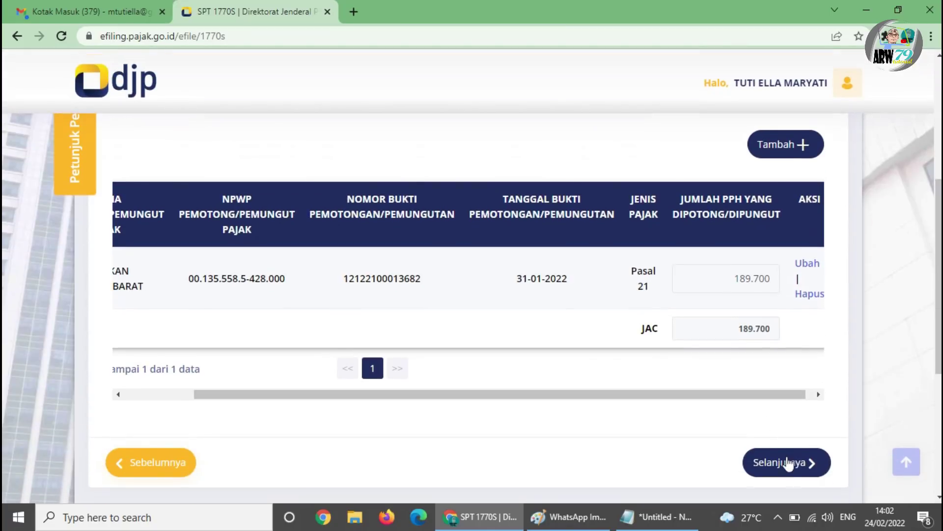
- Advance to page 3 of 18 and delete the prefilled 62.294.542 Penghasilan Neto value
click(785, 462)
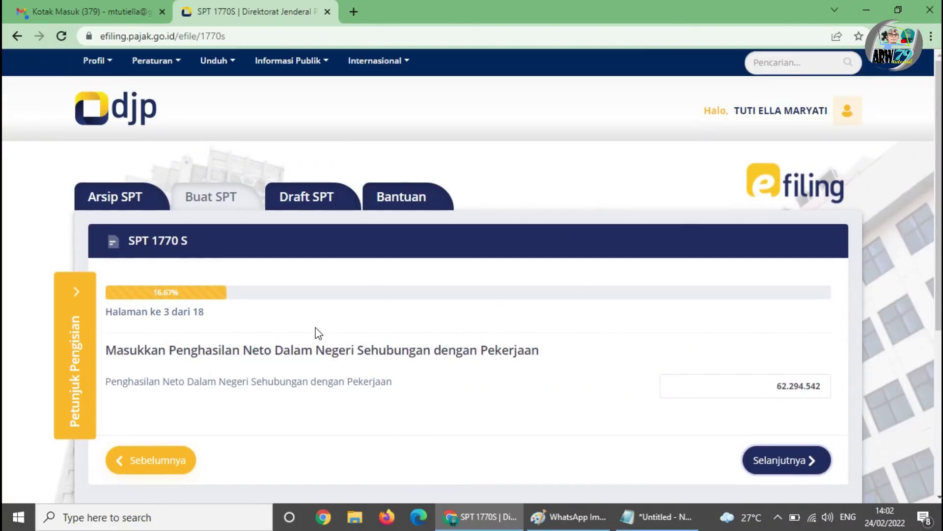
scroll(250, 381, down, 2)
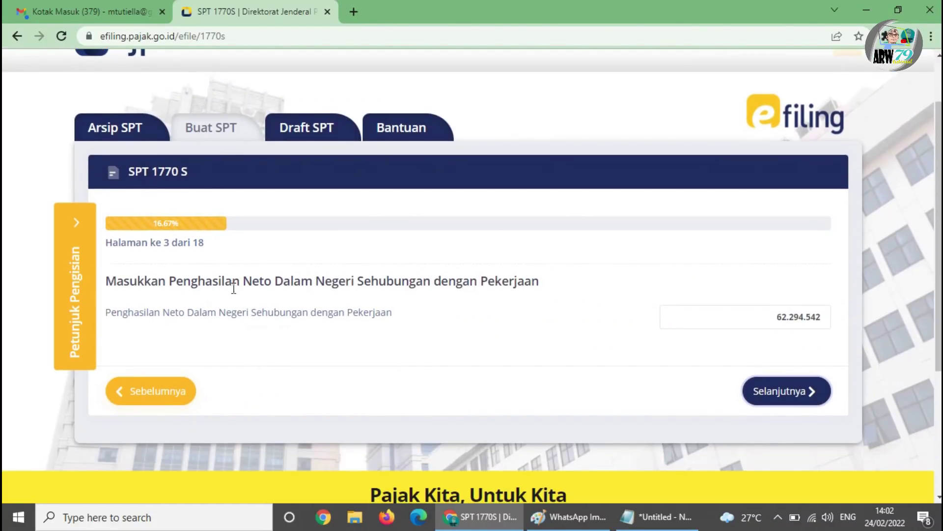
click(789, 317)
key(BackSpace)
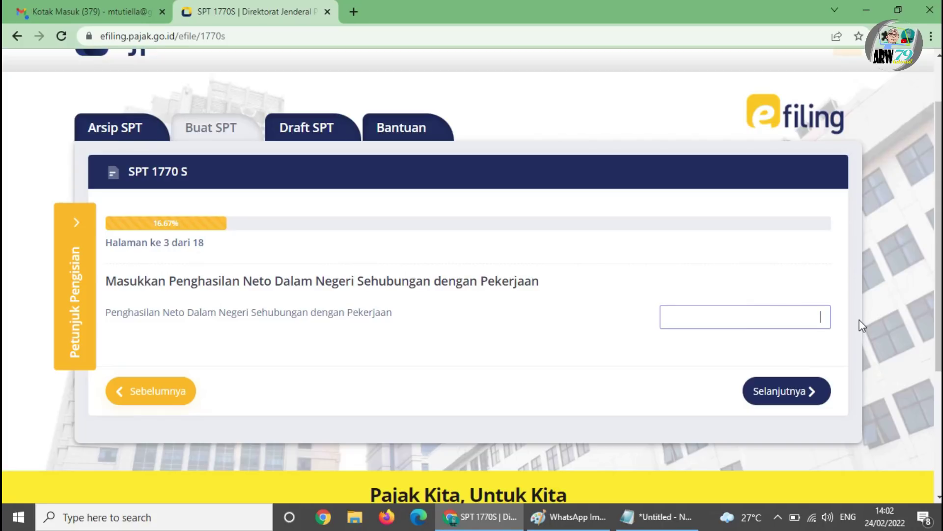
click(610, 362)
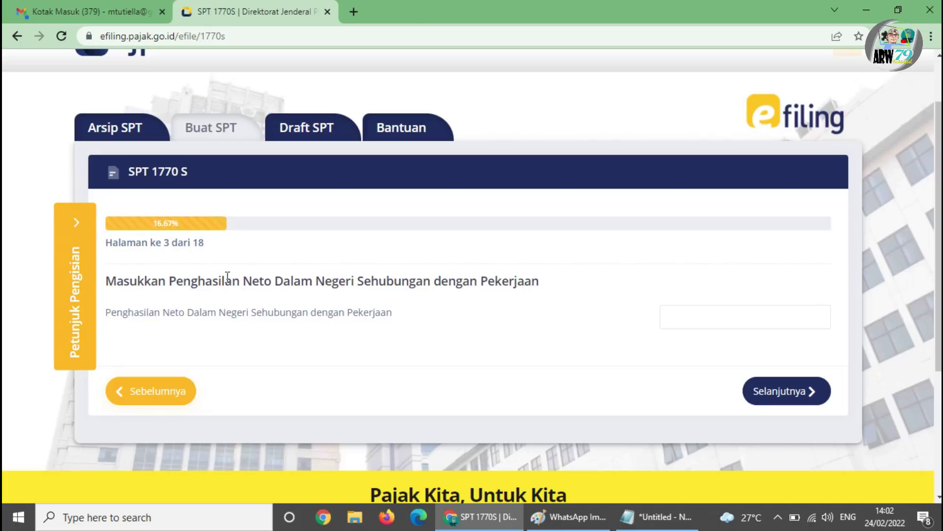
drag(248, 280, 310, 297)
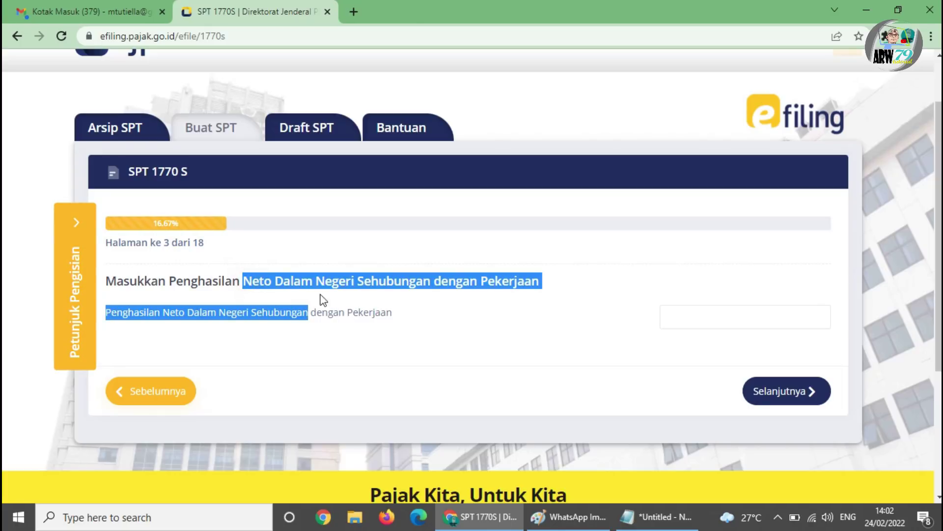
click(481, 314)
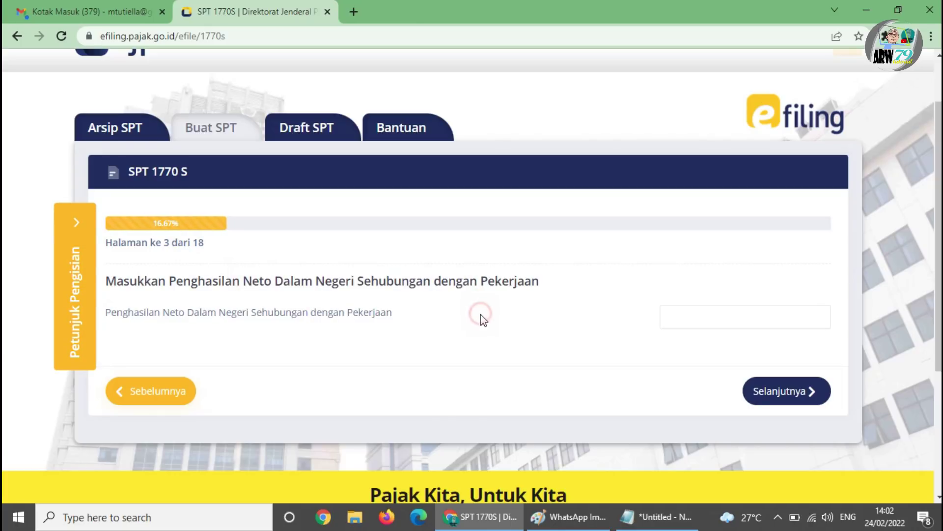
click(567, 516)
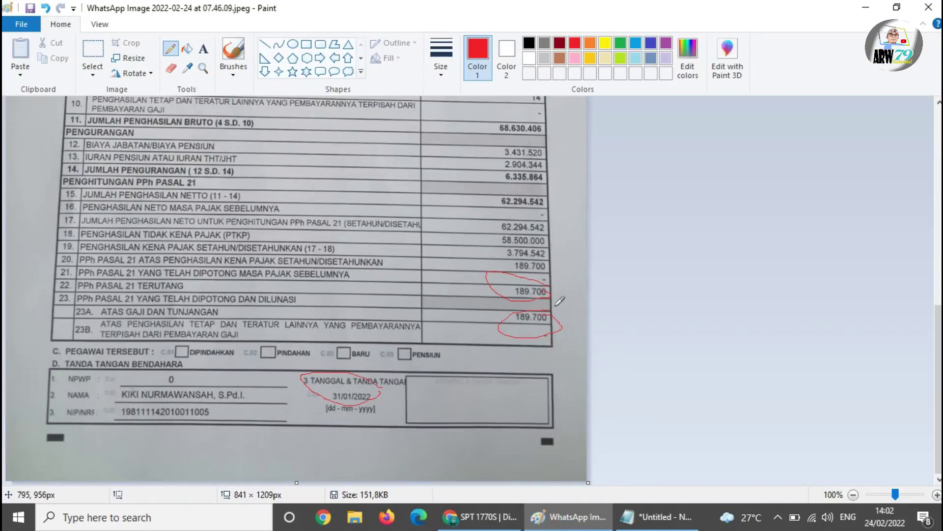
- Circle row 15's 62.294.542 net income red on the slip and focus the income field
mouse_move(49, 185)
mouse_down()
mouse_move(79, 182)
mouse_move(64, 180)
mouse_move(64, 192)
mouse_move(79, 199)
mouse_move(78, 189)
mouse_up()
click(484, 528)
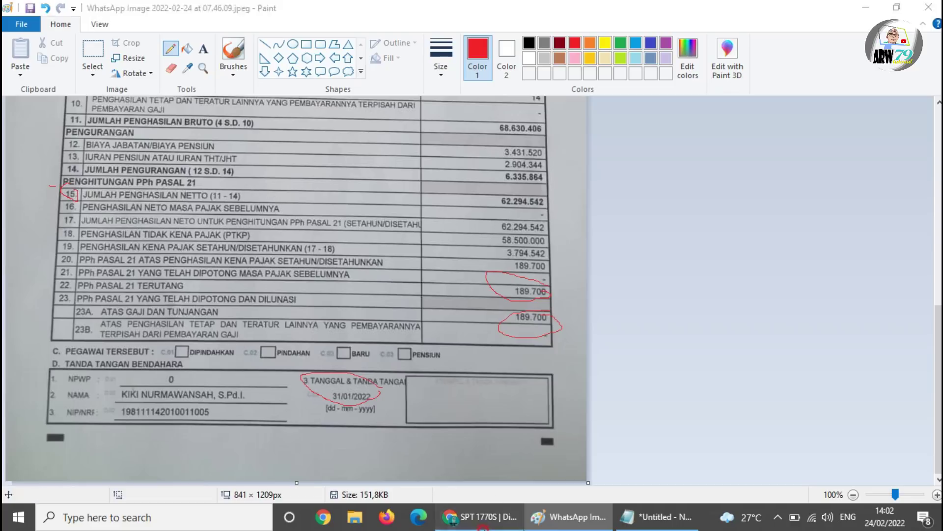
click(718, 318)
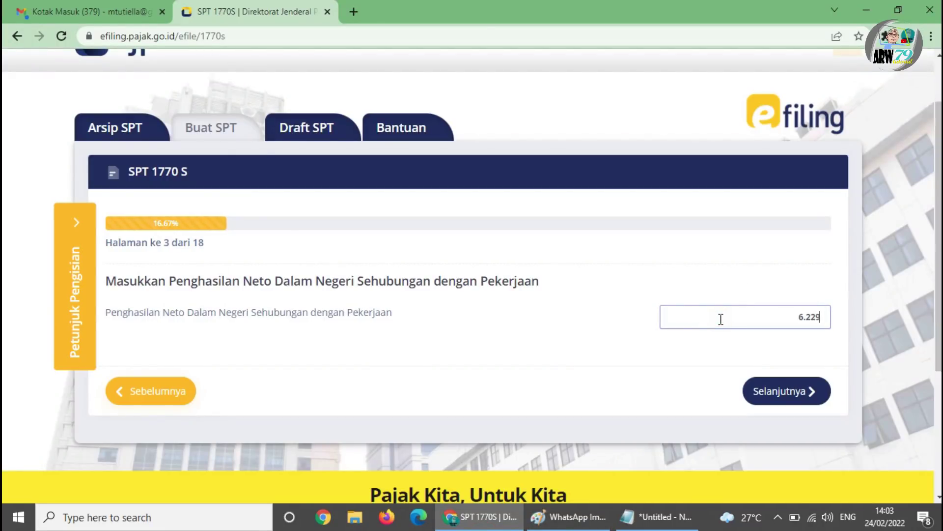
- Complete the Penghasilan Neto entry as 62.294.542 by typing the final 542
click(570, 517)
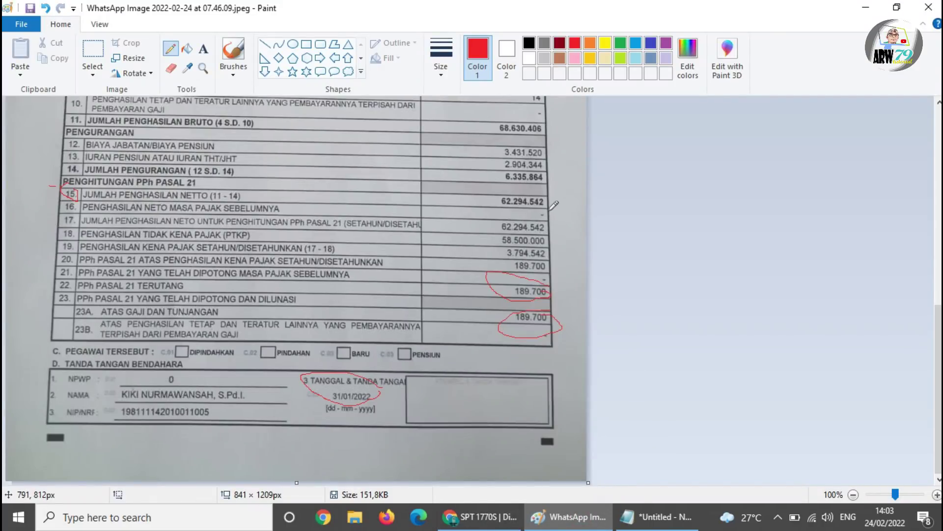
click(479, 516)
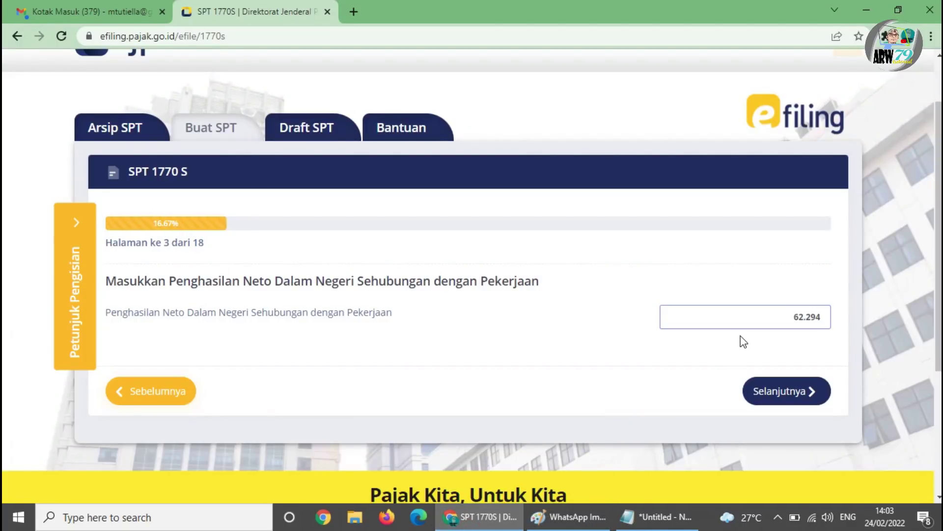
text(542)
click(573, 517)
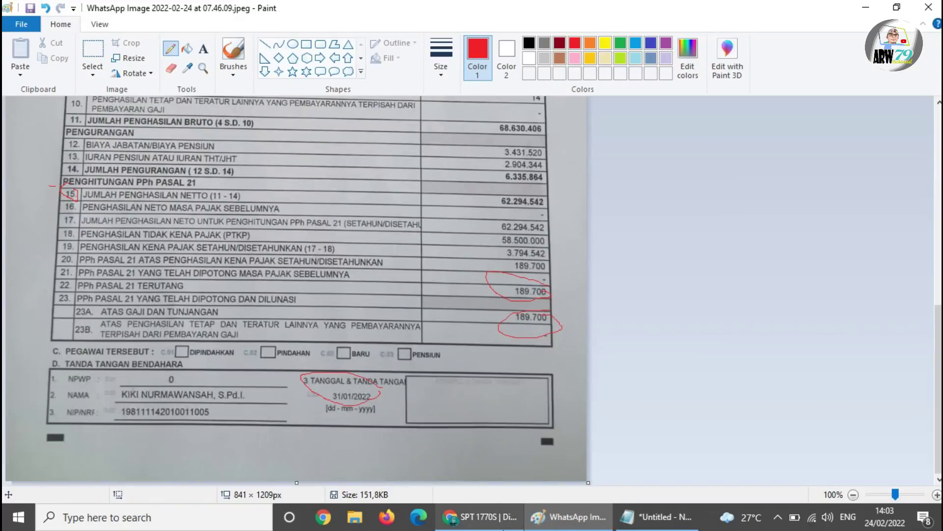
click(479, 516)
- Answer Tidak for other domestic income and continue past the foreign income question
click(777, 391)
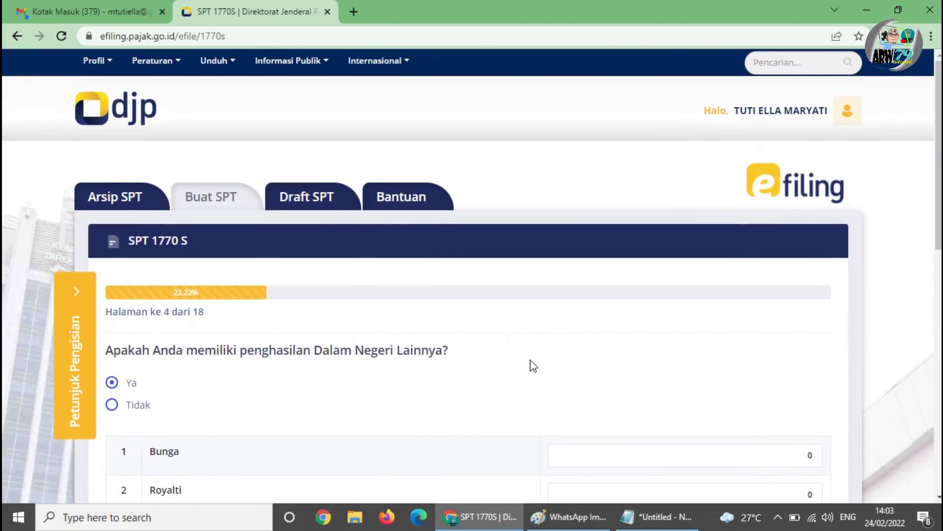
scroll(532, 366, down, 2)
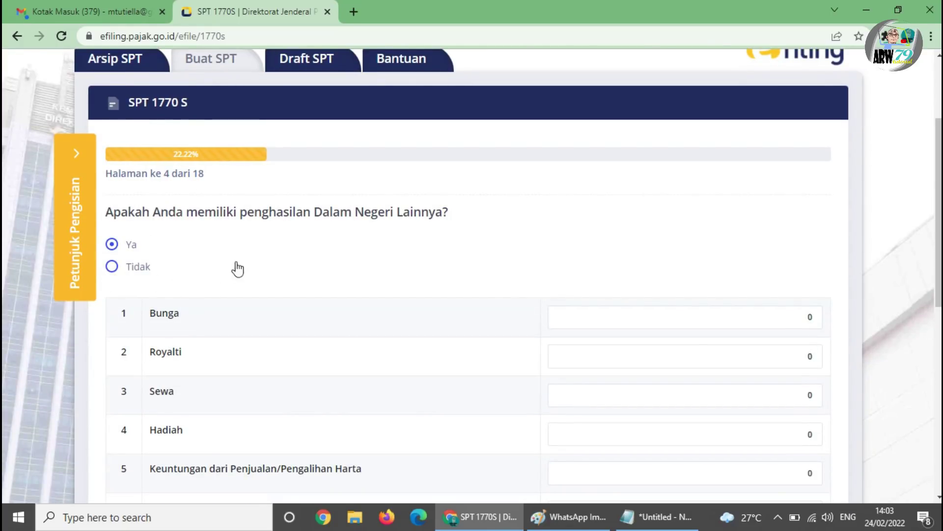
scroll(236, 268, down, 1)
click(112, 197)
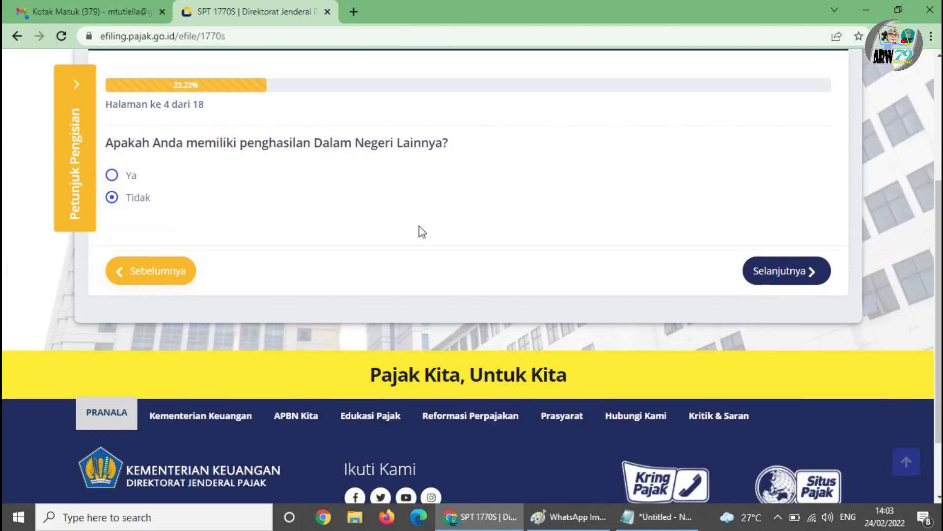
scroll(555, 241, down, 1)
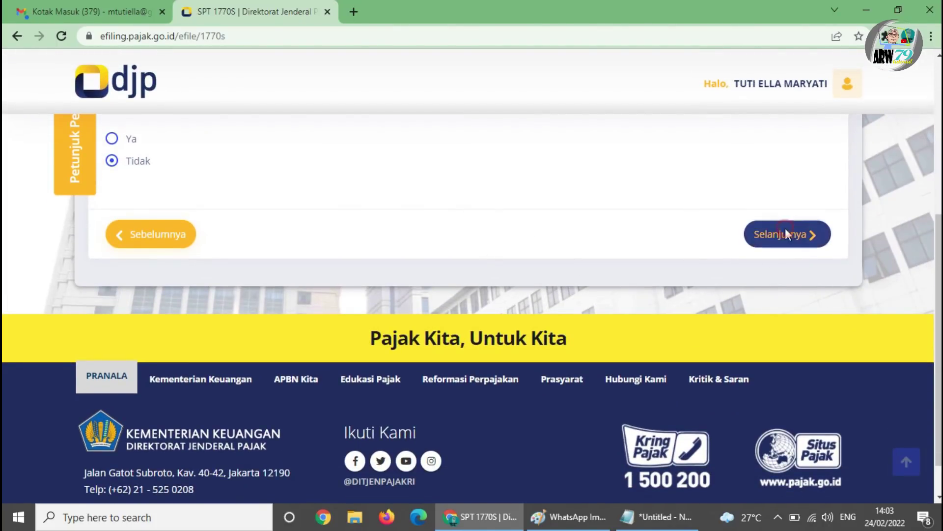
click(785, 233)
scroll(144, 372, down, 1)
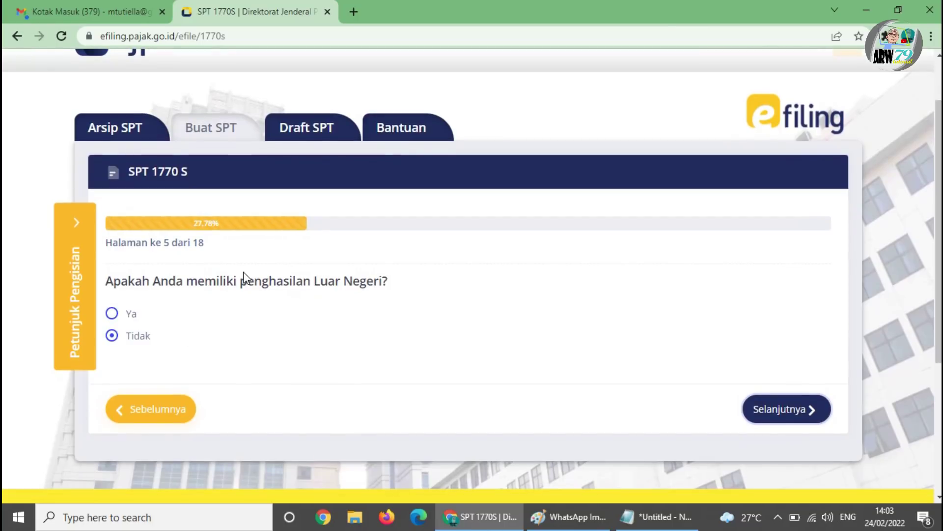
click(777, 408)
- Leave non-taxable income at zero and answer Tidak for final-taxed income
scroll(331, 374, down, 1)
scroll(330, 374, down, 1)
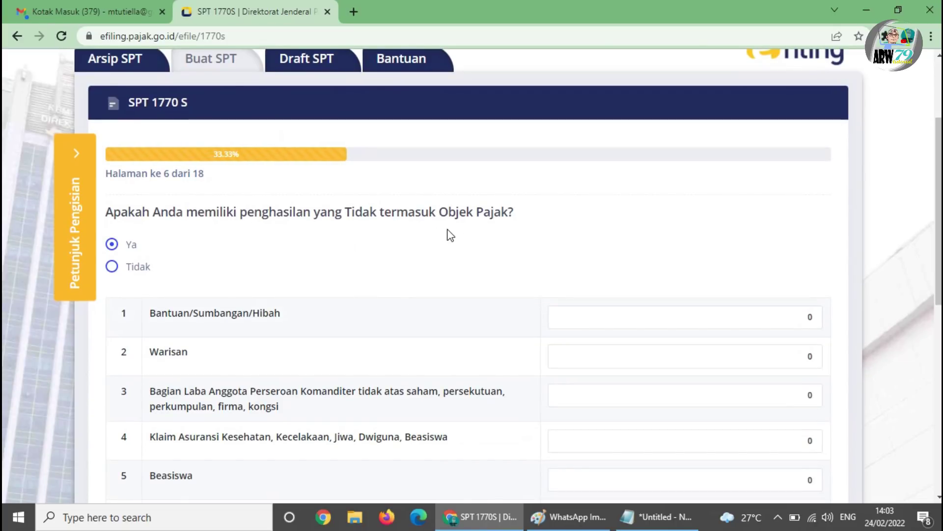
drag(150, 268, 115, 268)
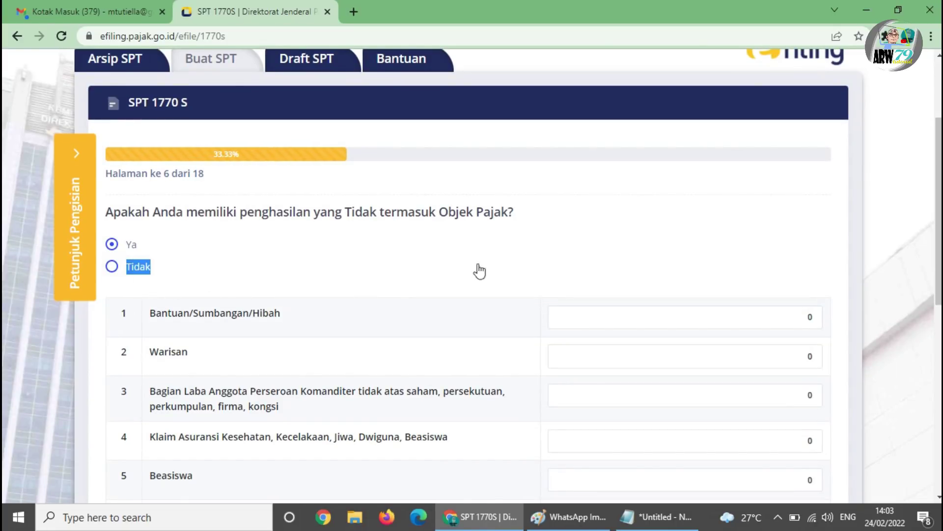
scroll(601, 289, down, 2)
scroll(721, 372, down, 3)
click(775, 394)
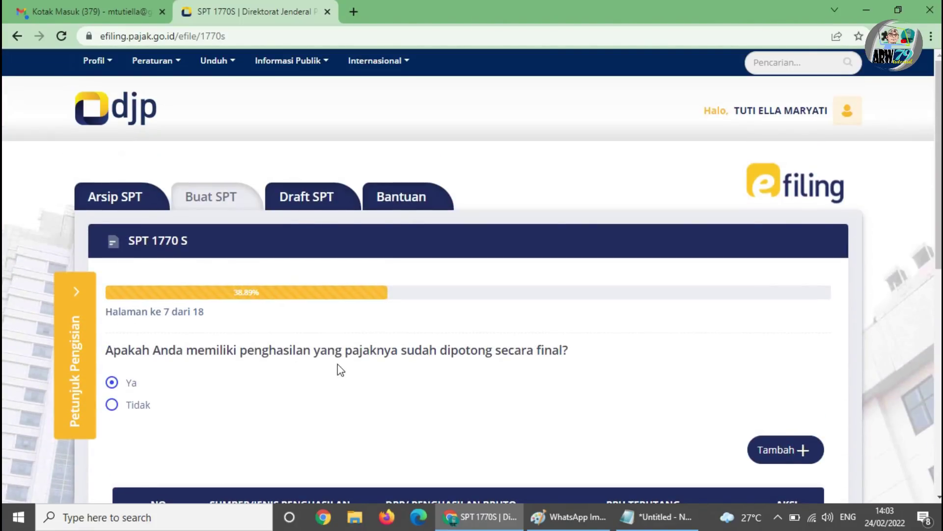
scroll(572, 390, down, 1)
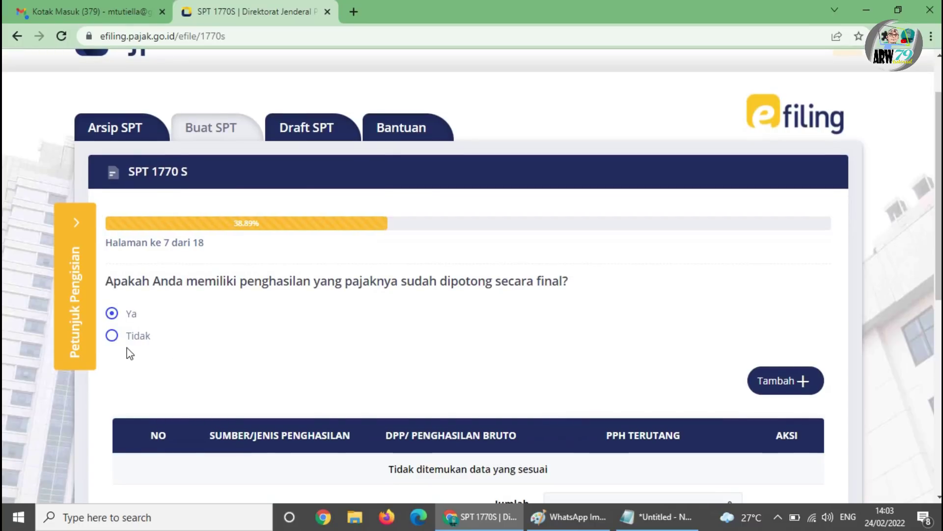
click(112, 336)
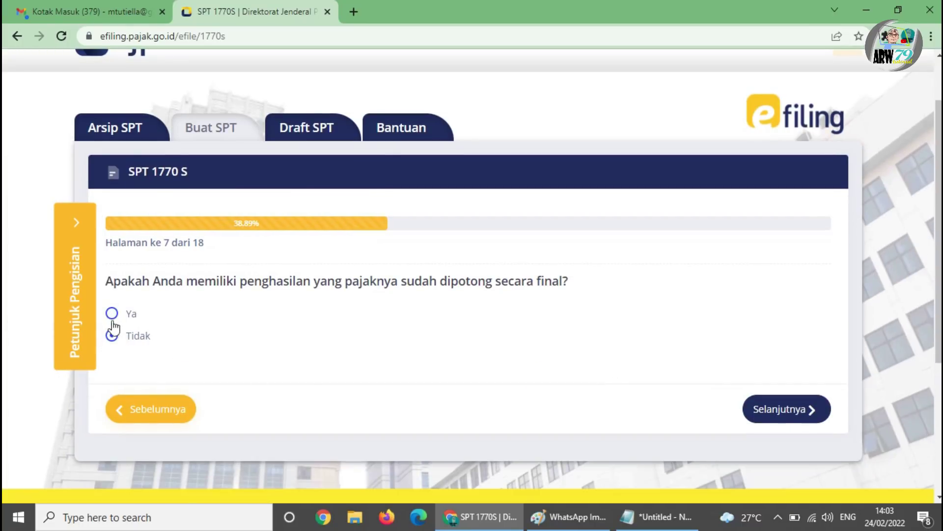
click(112, 314)
scroll(204, 301, down, 3)
click(129, 200)
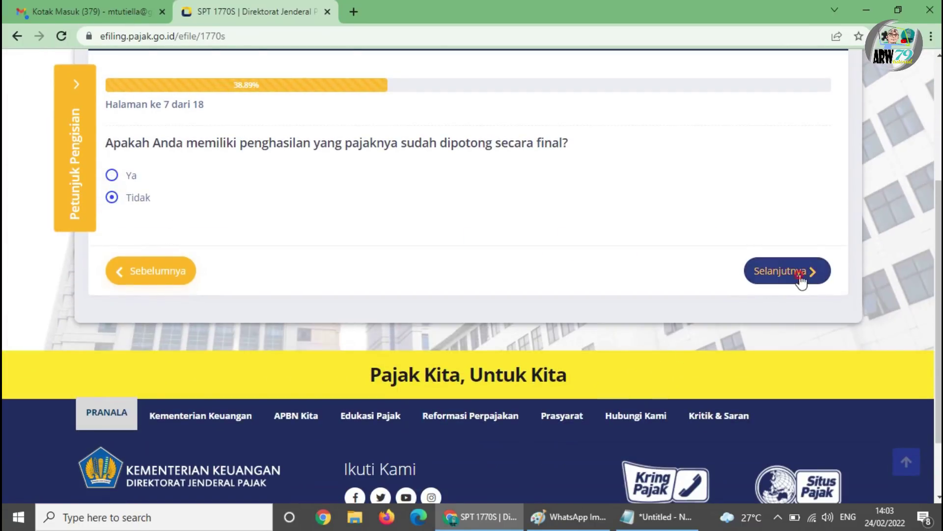
click(801, 279)
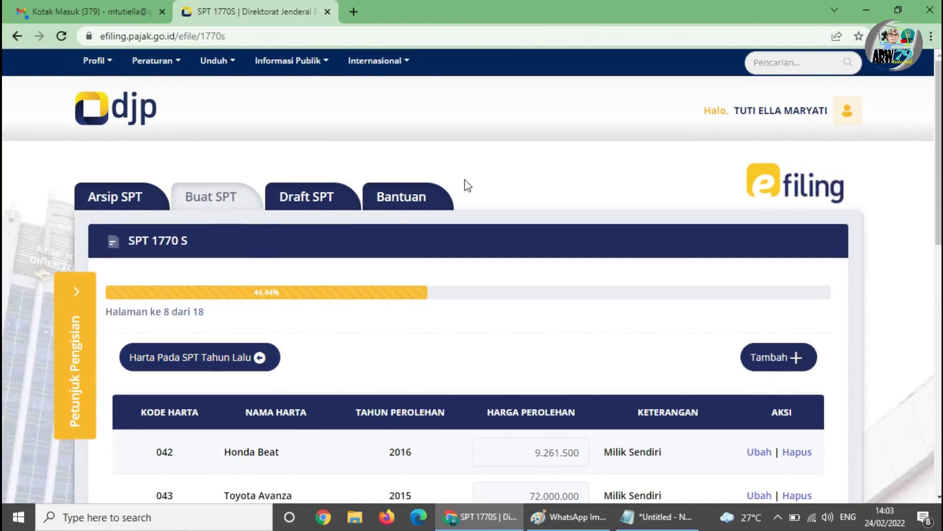
- Review the Harta table and load last year's four assets totalling 91.886.500
scroll(337, 370, down, 1)
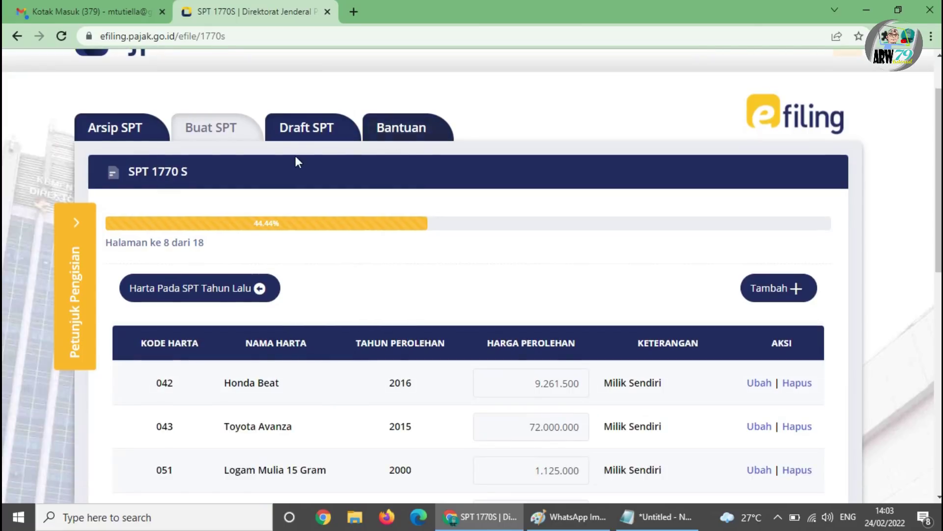
scroll(559, 354, down, 2)
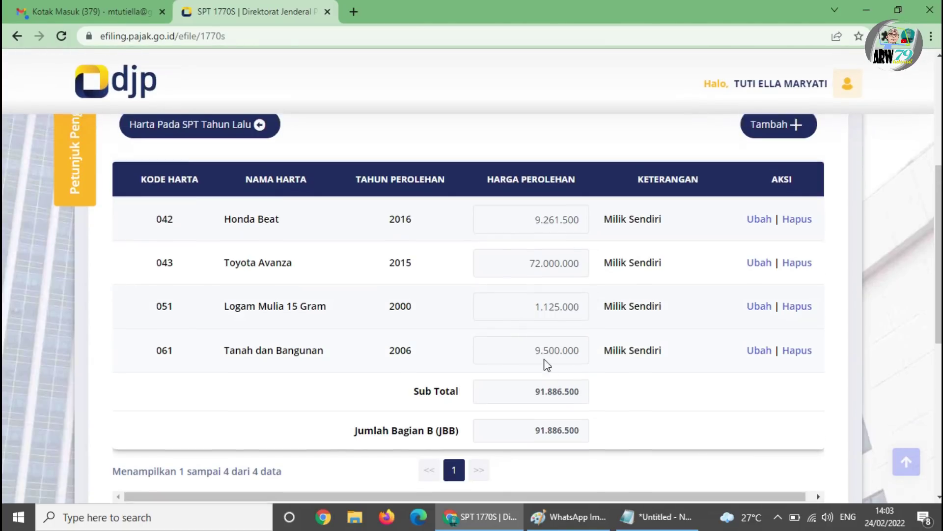
scroll(351, 373, up, 3)
scroll(351, 373, up, 1)
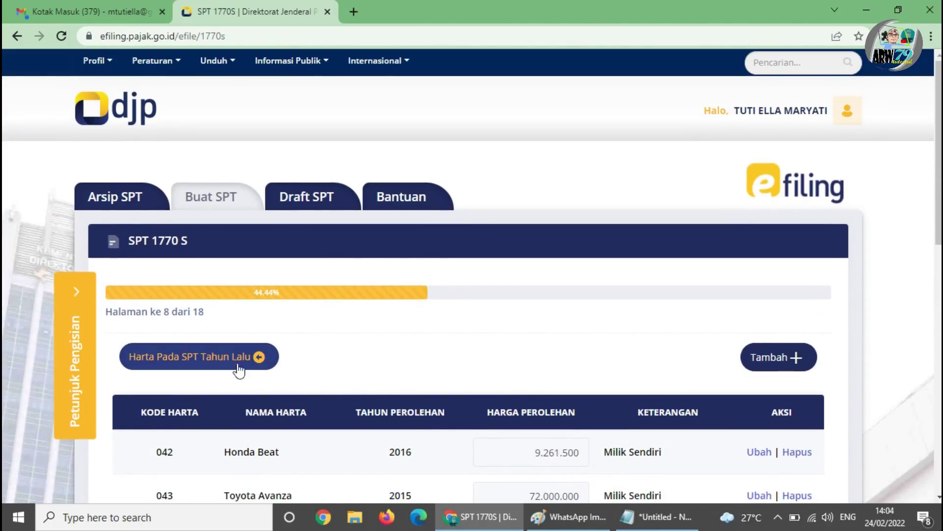
scroll(563, 363, down, 3)
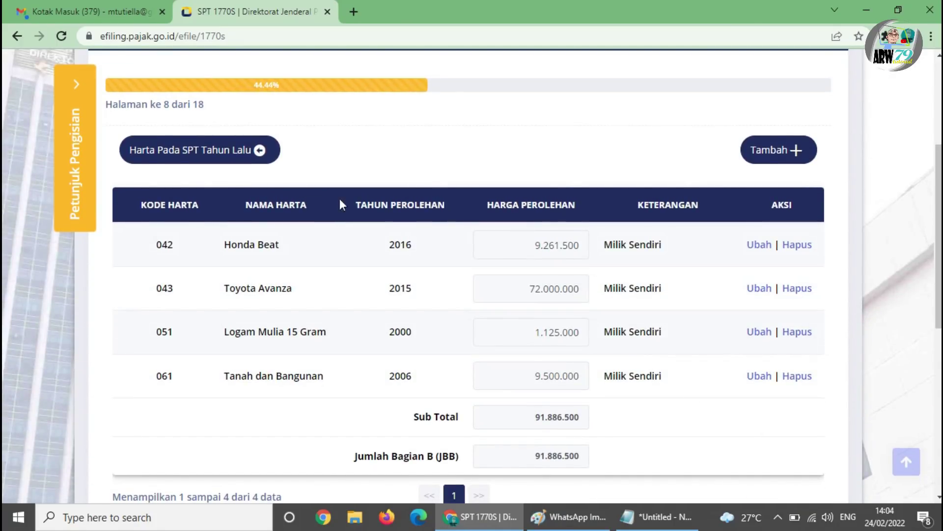
scroll(341, 204, up, 4)
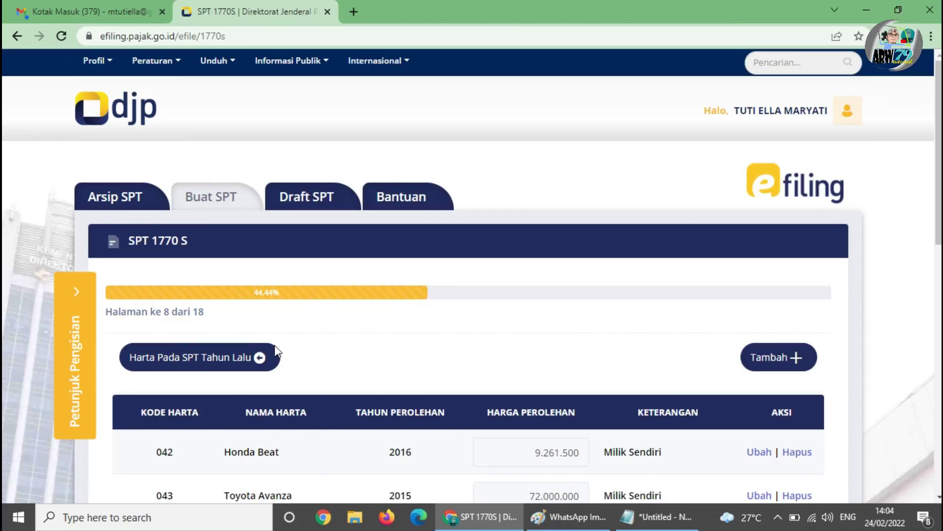
click(222, 356)
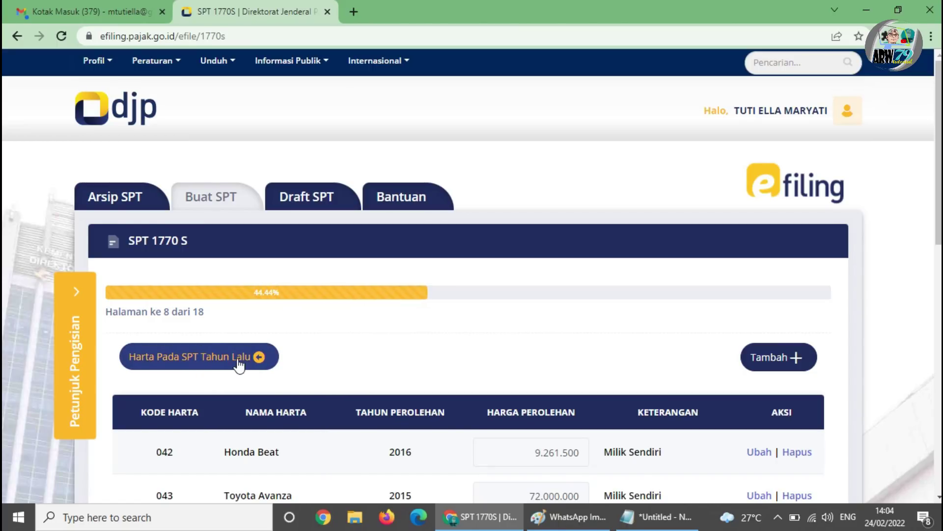
- Keep the asset list unchanged and continue to page 9, the debts question
scroll(526, 419, down, 3)
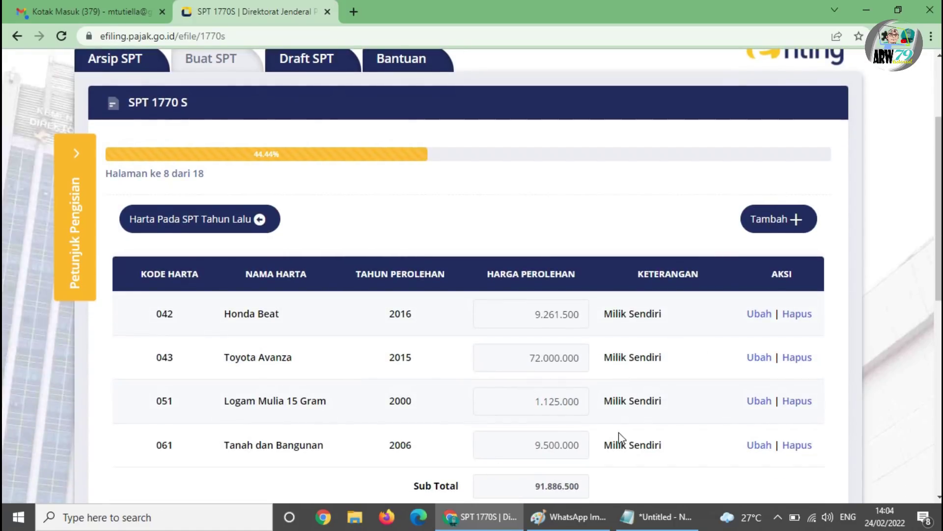
scroll(560, 347, down, 2)
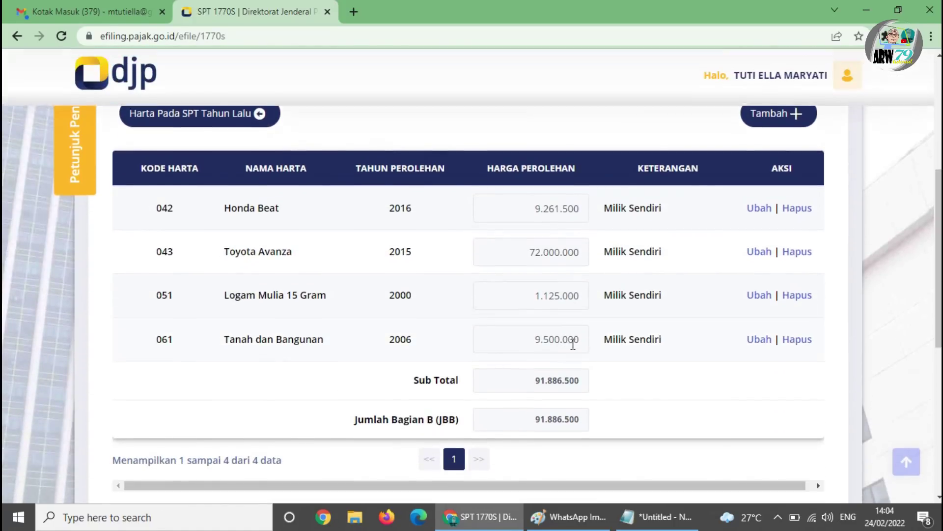
scroll(661, 340, up, 1)
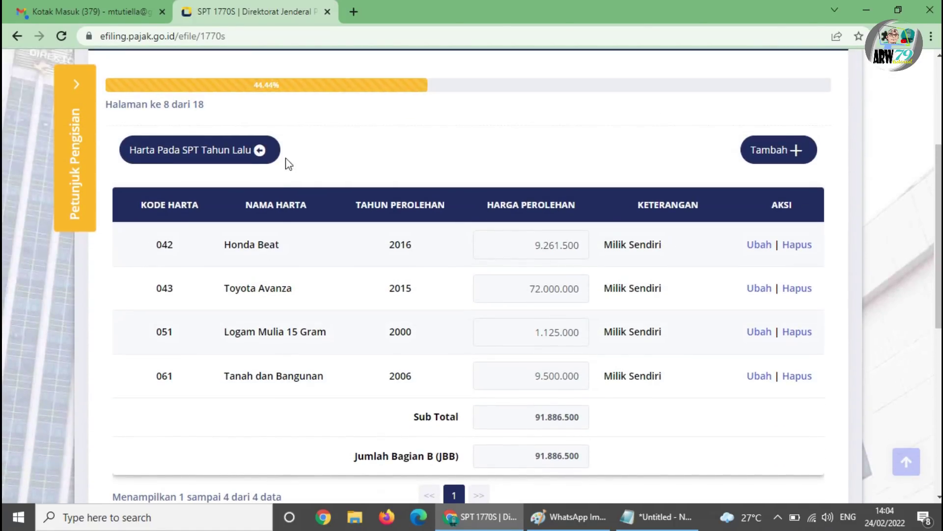
scroll(554, 308, up, 3)
scroll(667, 337, down, 3)
scroll(666, 337, down, 3)
click(773, 415)
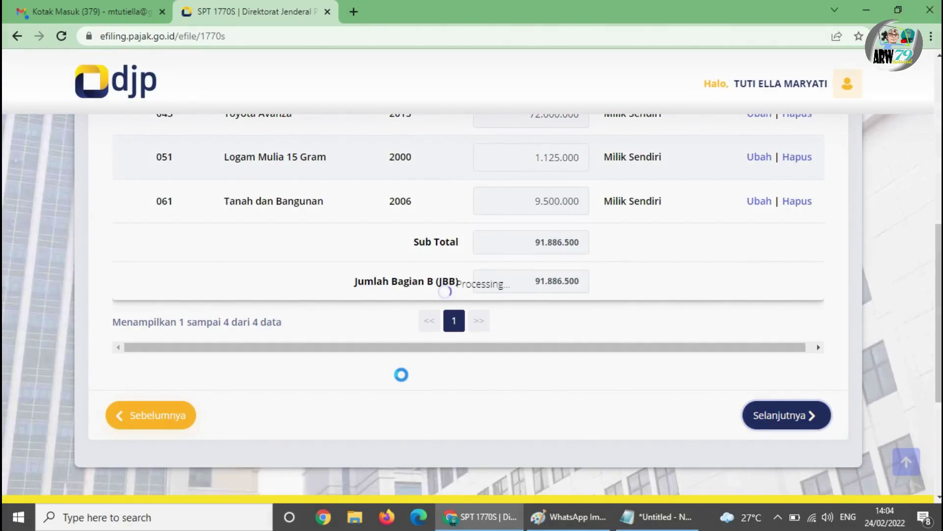
scroll(388, 375, up, 2)
scroll(245, 361, down, 1)
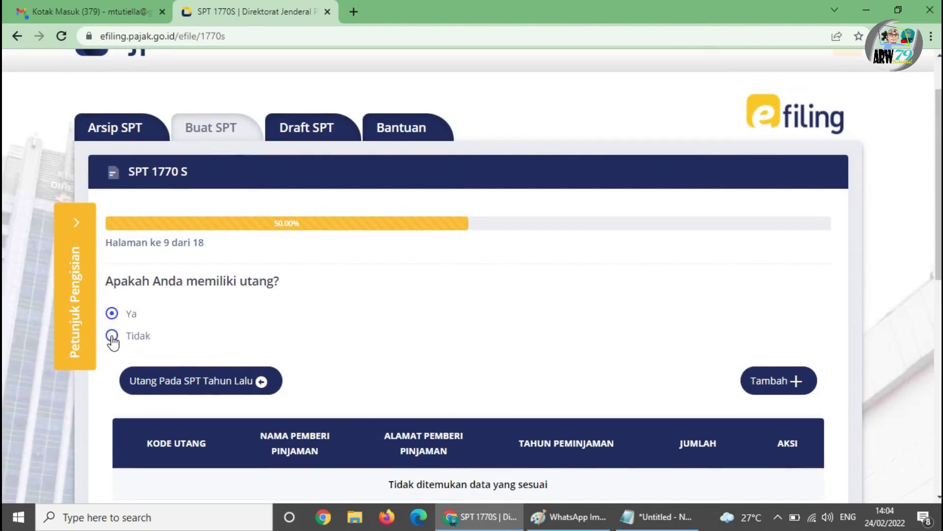
- Try loading last year's debts, dismiss the no-previous-debts notice, and declare no debts
scroll(221, 371, down, 3)
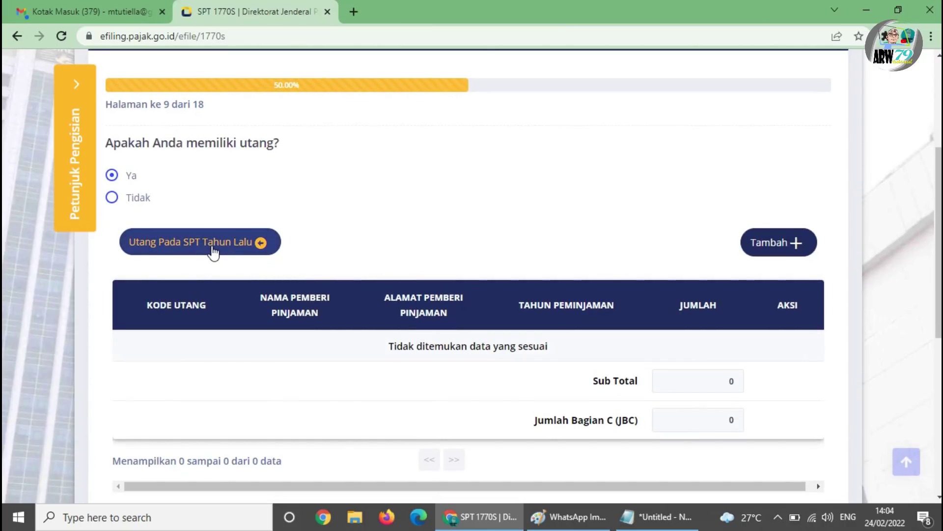
click(213, 252)
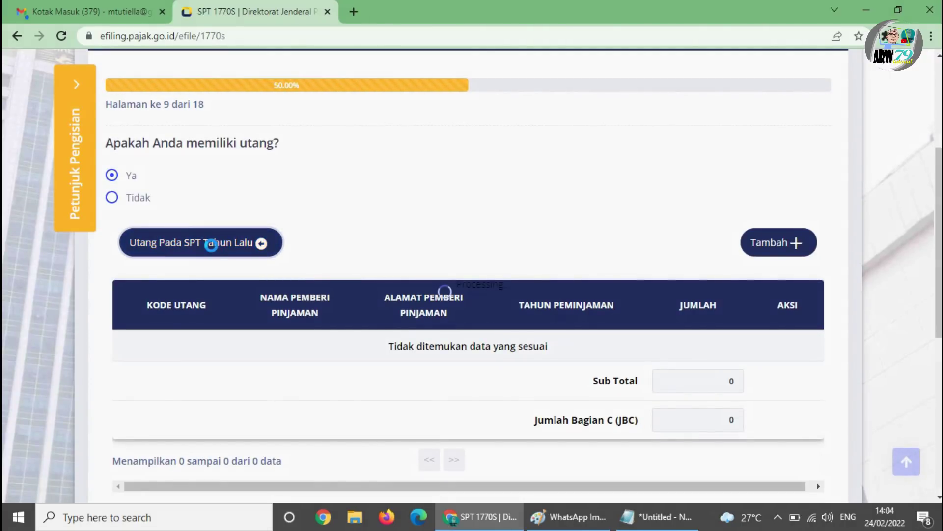
click(478, 346)
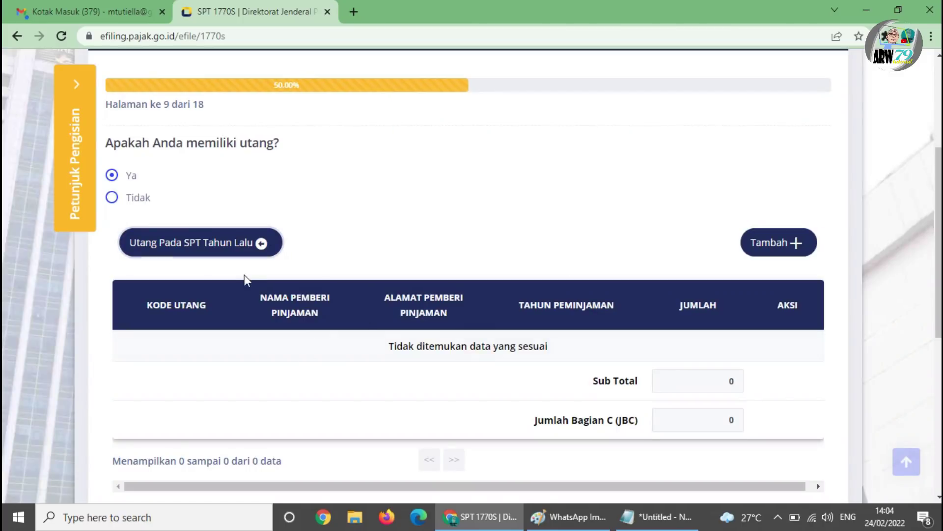
click(114, 198)
click(784, 286)
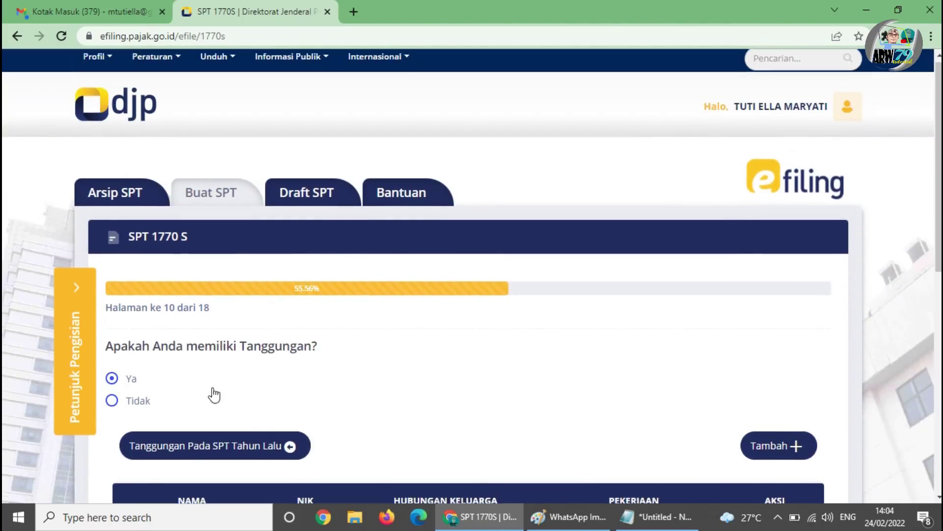
- Load the dependants from last year's return and continue to the zakat question
scroll(261, 329, down, 4)
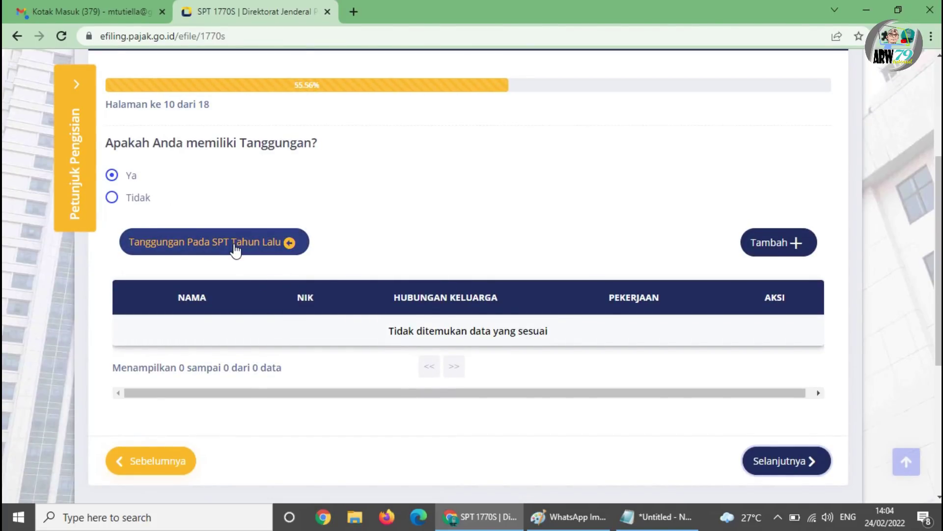
click(235, 251)
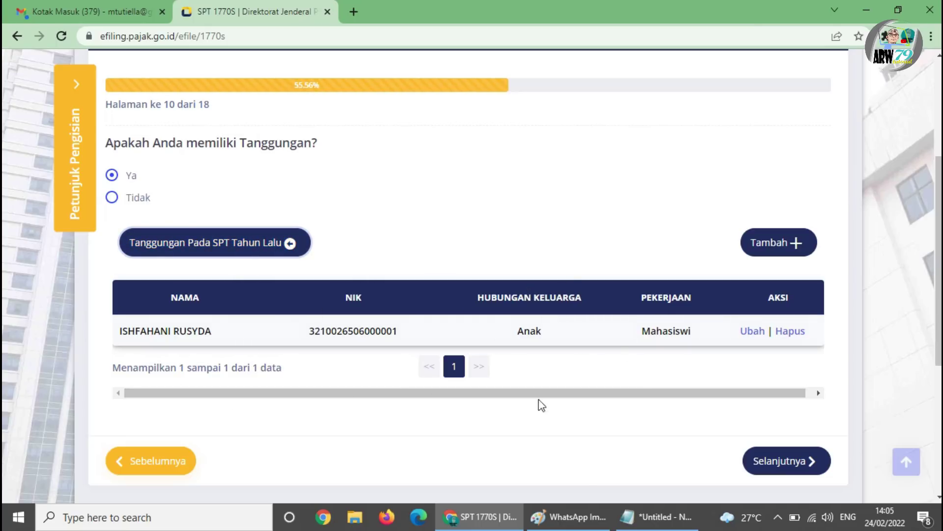
click(772, 462)
- Pass the zakat question to the page 12 PTKP fields and open the 1721-A2 slip image in Paint
scroll(301, 339, down, 1)
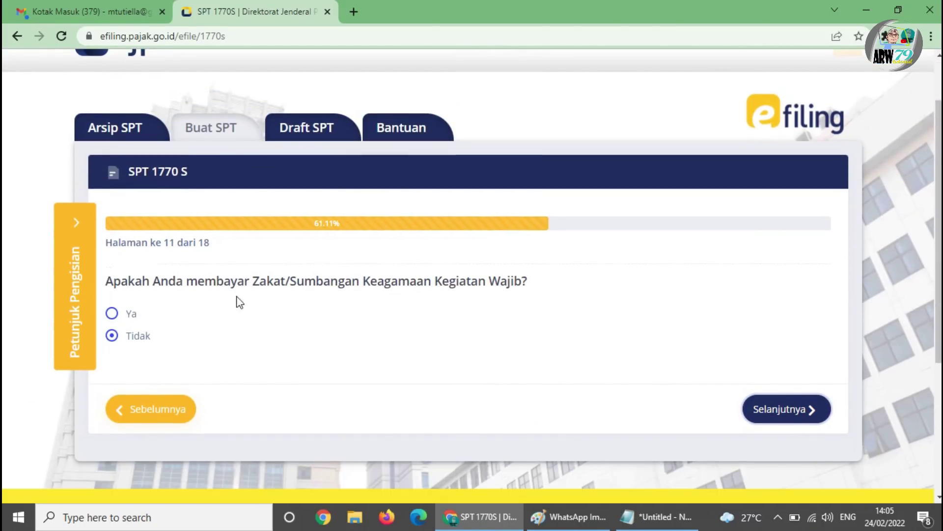
click(806, 409)
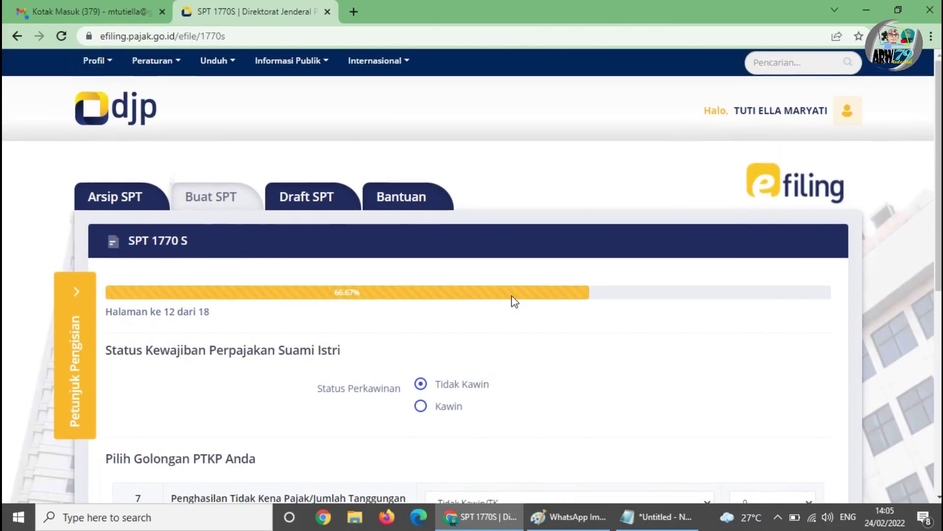
scroll(521, 317, down, 4)
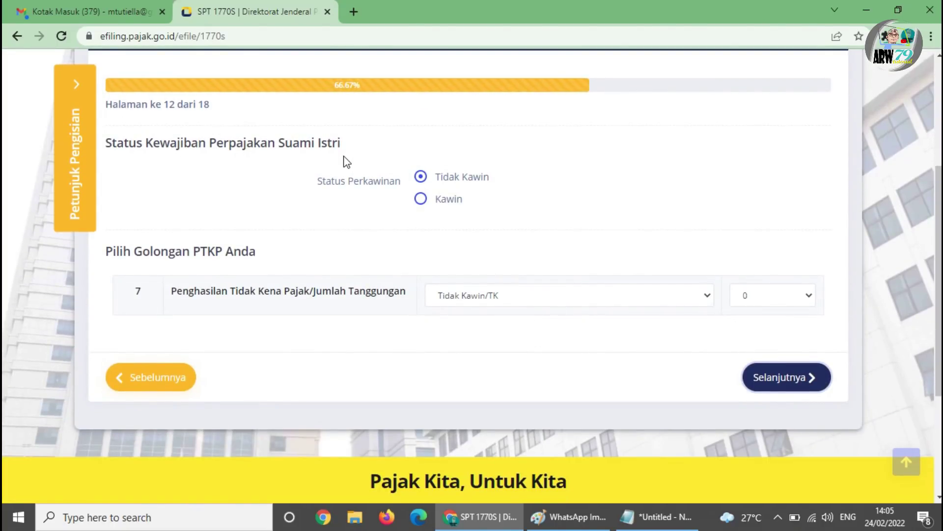
click(570, 517)
scroll(461, 297, up, 10)
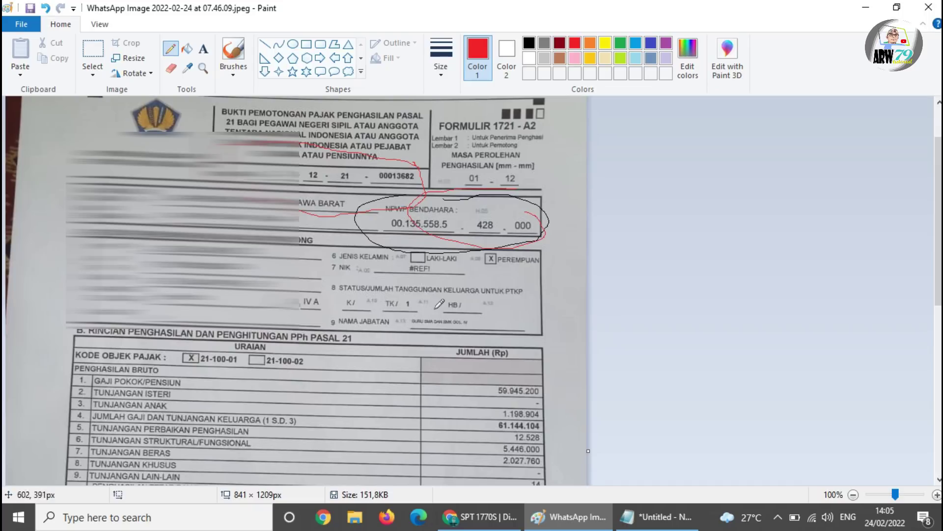
- Draw red loops around the slip's K / and TK / 1 PTKP status boxes, then go back to SPT 1770S
mouse_move(369, 294)
mouse_down()
mouse_move(344, 298)
mouse_move(350, 313)
mouse_move(380, 309)
mouse_move(370, 295)
mouse_move(431, 299)
mouse_up()
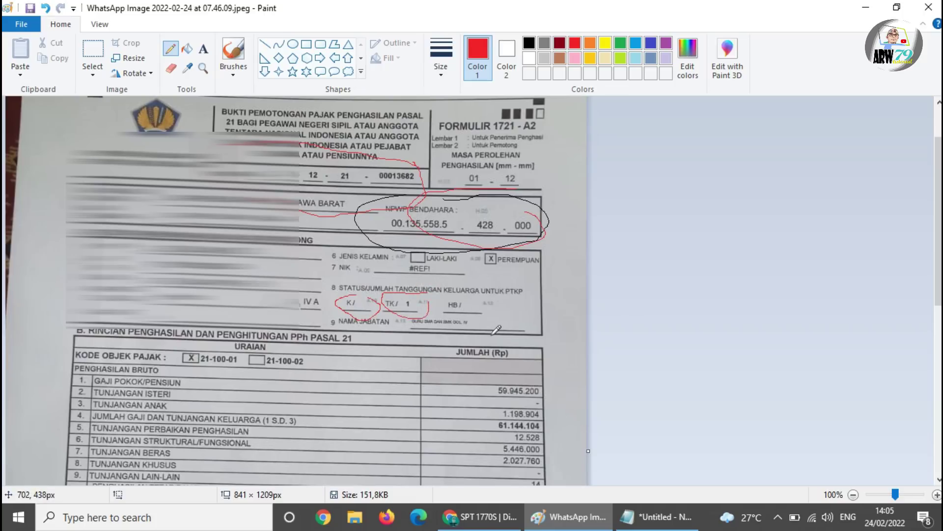
scroll(479, 364, down, 3)
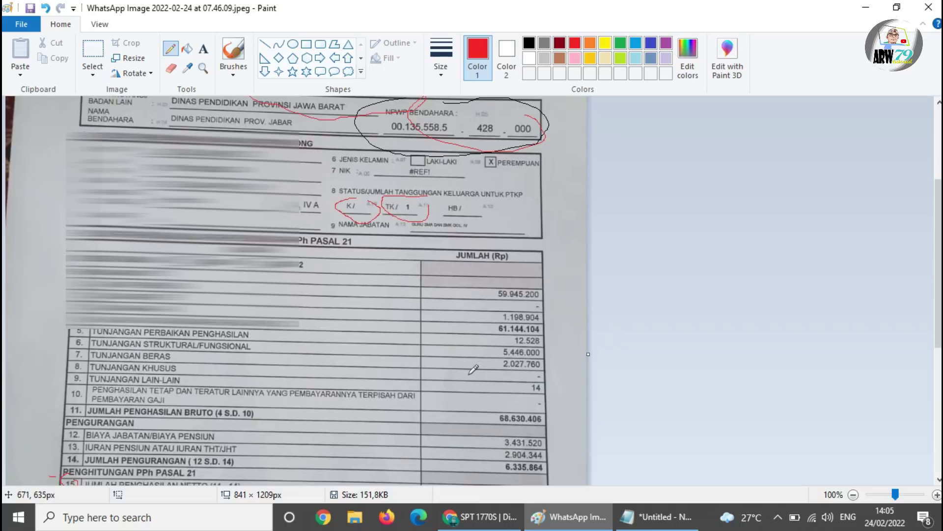
scroll(411, 343, down, 3)
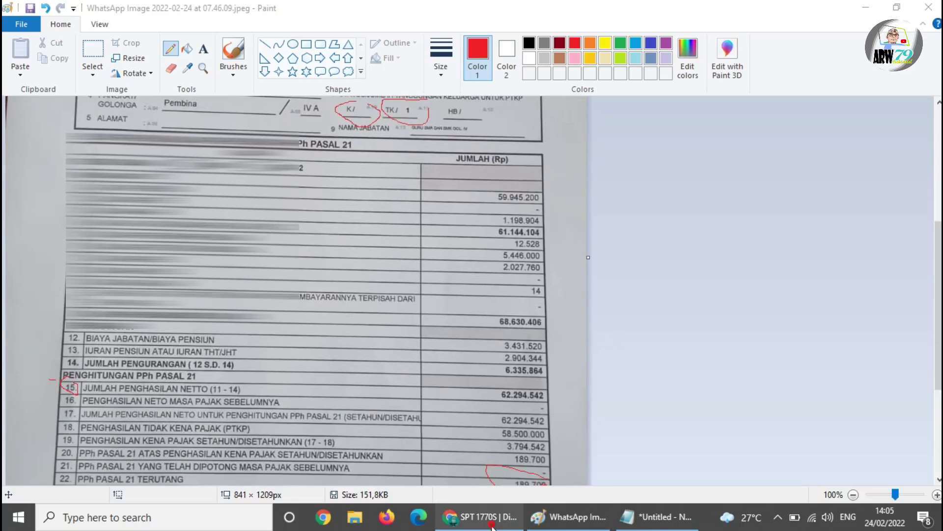
click(504, 516)
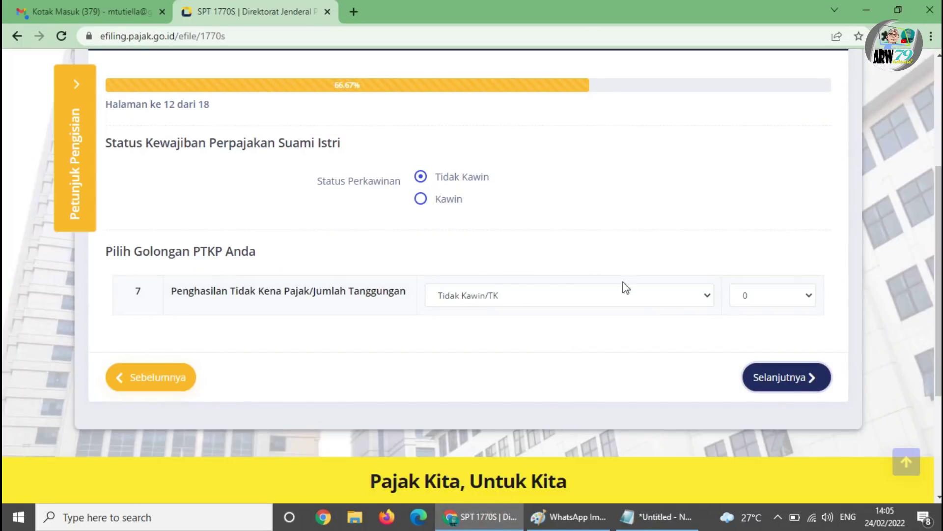
- Keep PTKP status Tidak Kawin/TK and set the number of dependents to 1
click(677, 296)
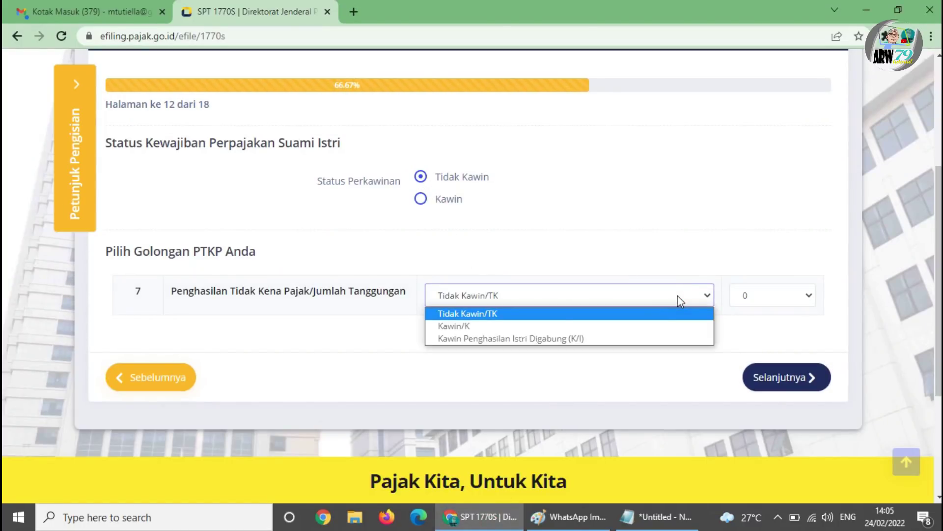
click(678, 296)
click(775, 298)
click(762, 327)
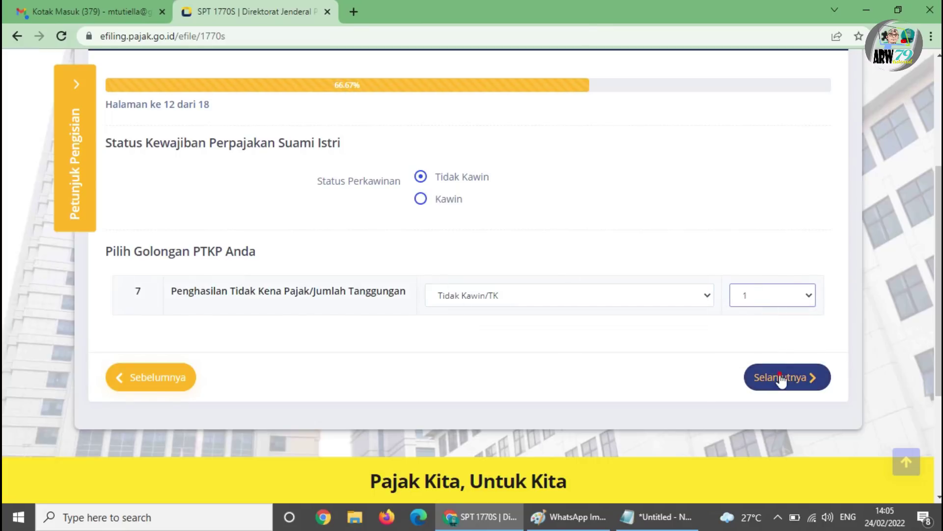
- Advance through page 13 and the PPh Pasal 24 question to the page 15 tax calculation
click(759, 377)
scroll(246, 370, down, 1)
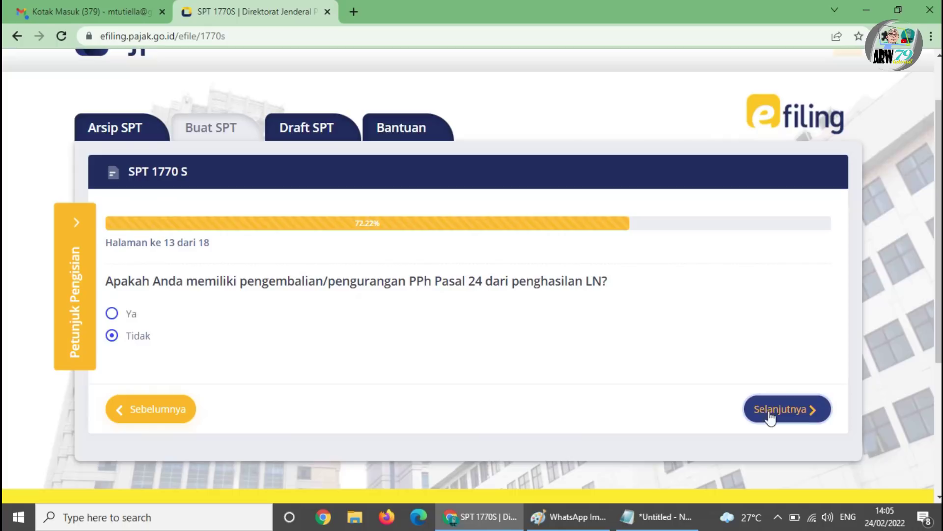
click(783, 423)
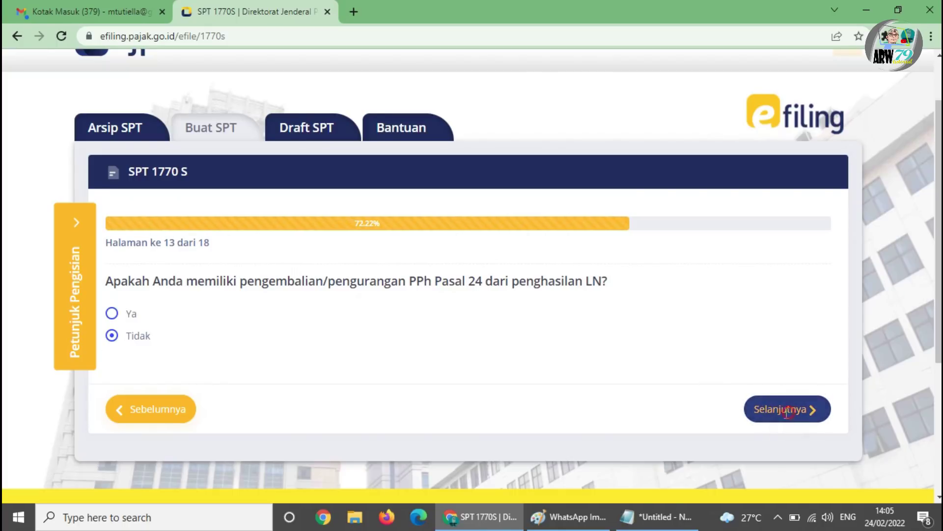
scroll(489, 332, down, 2)
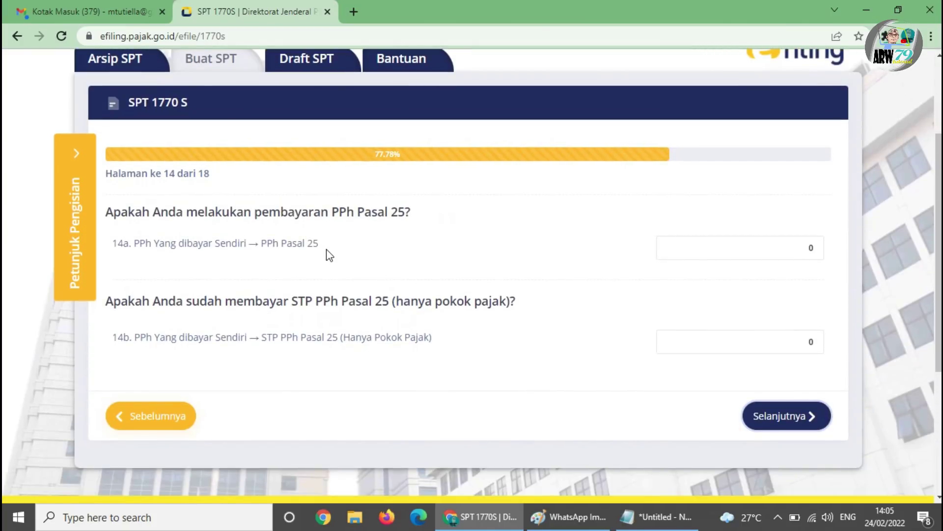
click(784, 416)
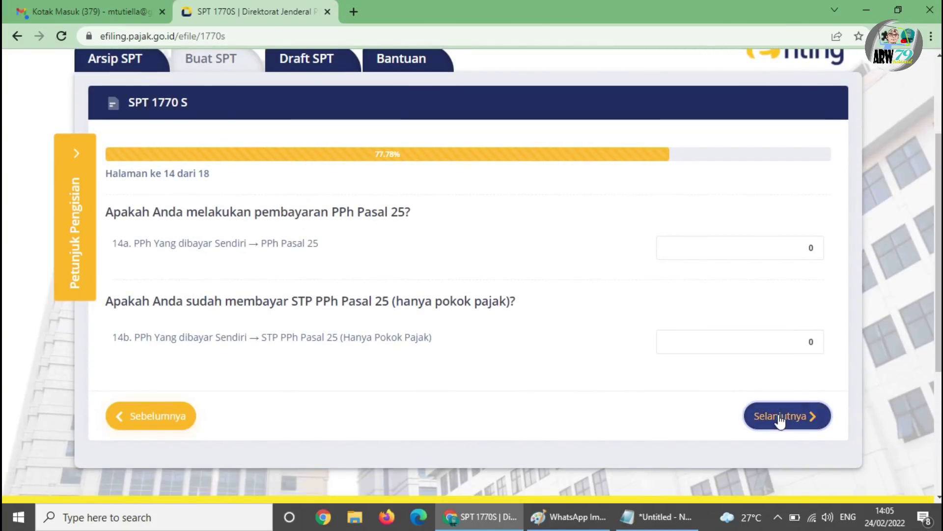
scroll(521, 355, down, 2)
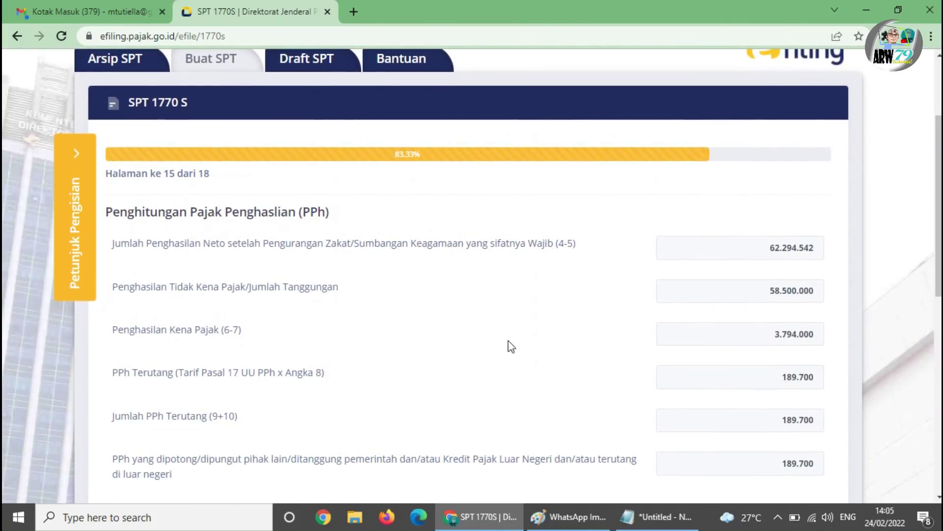
- Compare page 15's calculated tax of 189.700 against the 1721-A2 slip totals
scroll(588, 331, down, 2)
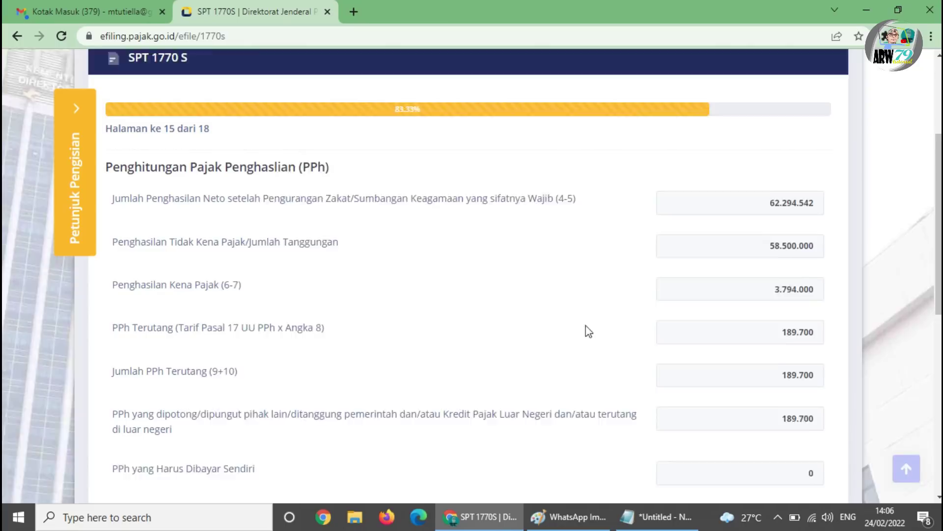
click(569, 516)
scroll(608, 294, down, 10)
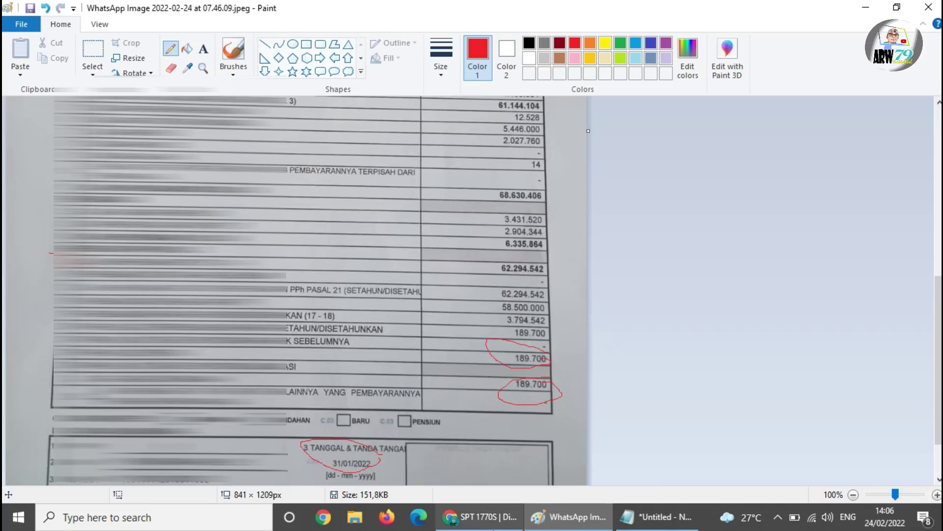
click(479, 517)
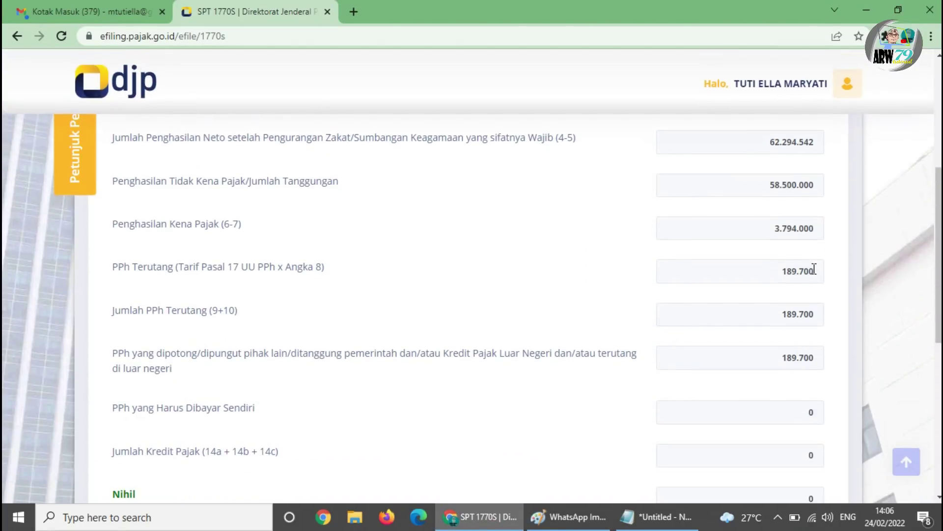
scroll(761, 268, down, 3)
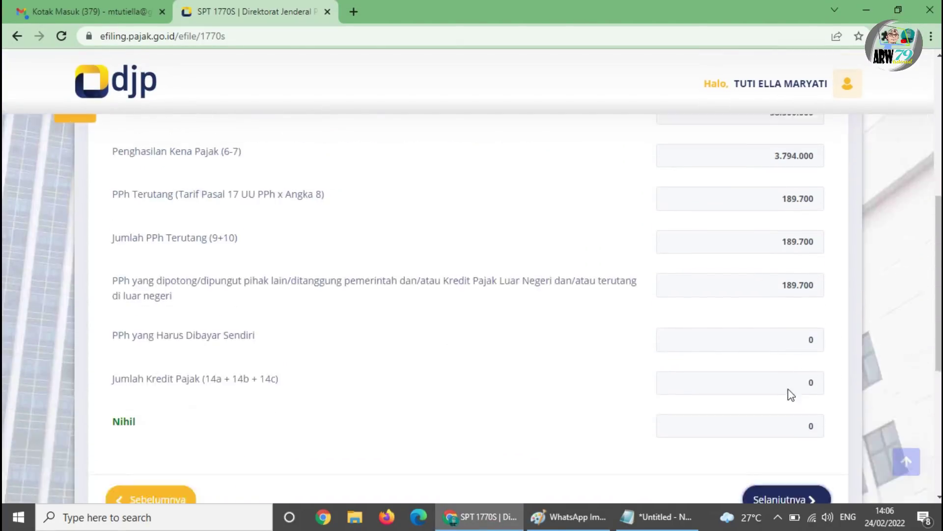
click(105, 355)
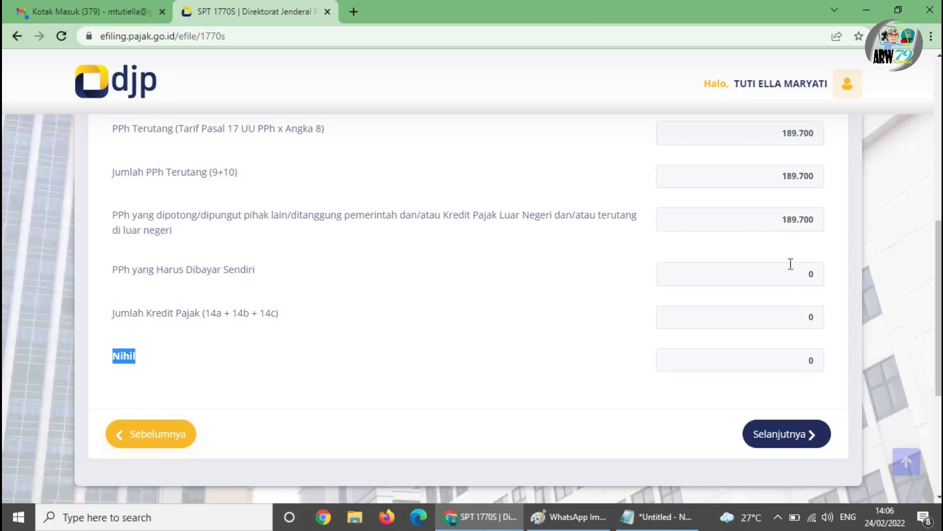
- Recheck the slip's withheld PPh of 189.700, then continue past the Nihil calculation page
scroll(803, 349, up, 4)
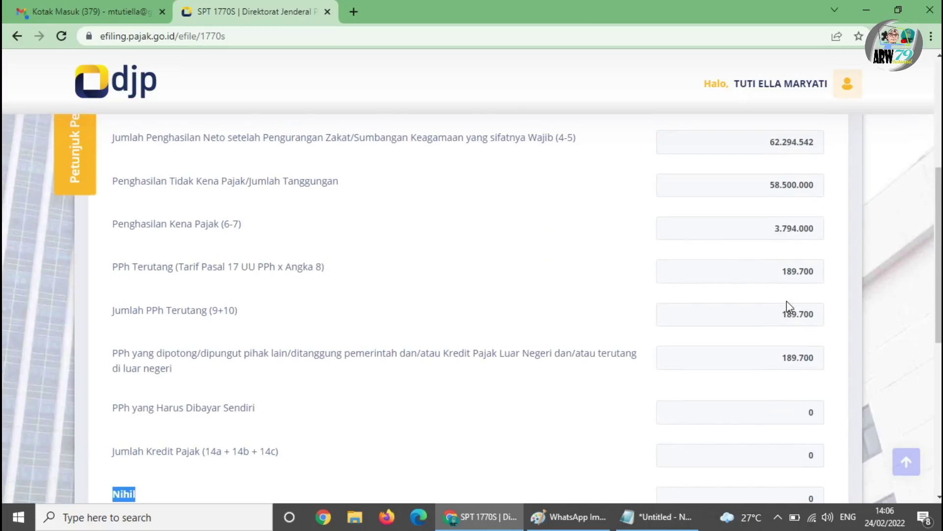
scroll(779, 308, down, 3)
scroll(850, 316, up, 2)
click(568, 516)
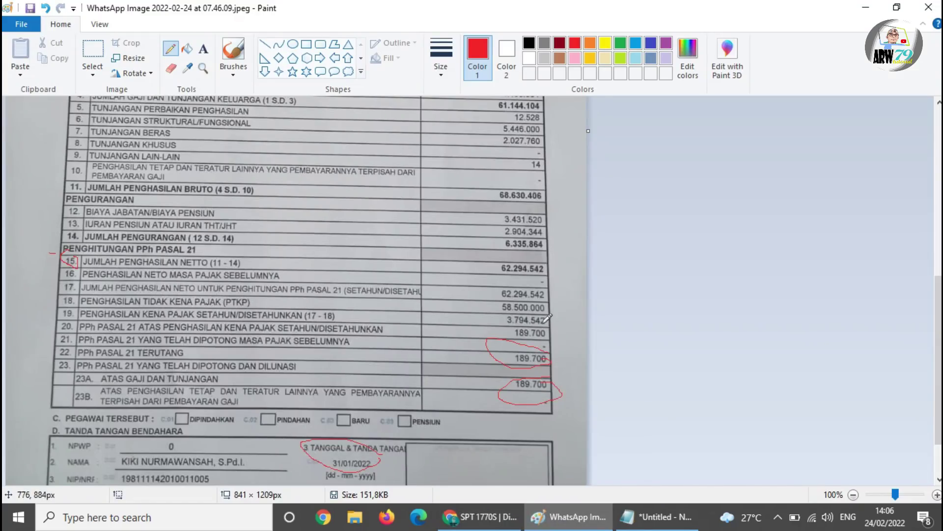
scroll(536, 392, down, 2)
click(509, 519)
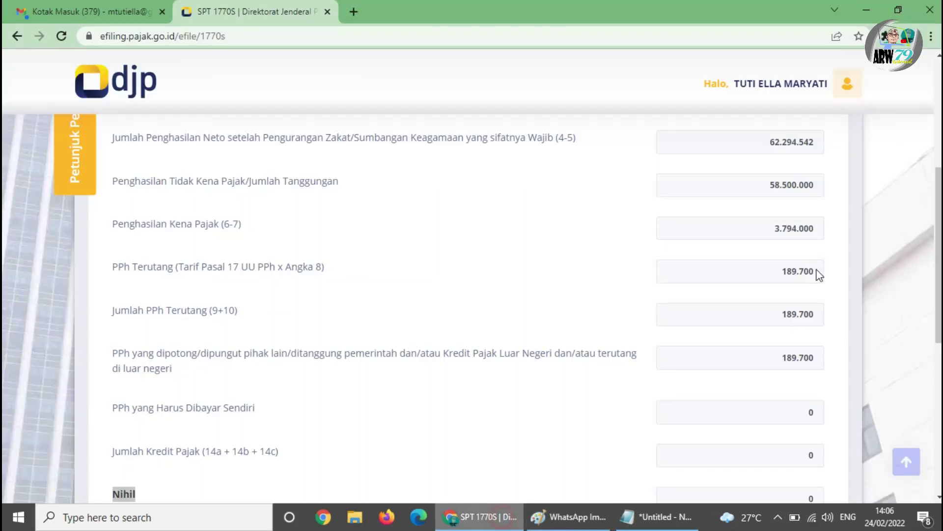
scroll(809, 289, down, 2)
scroll(809, 270, up, 2)
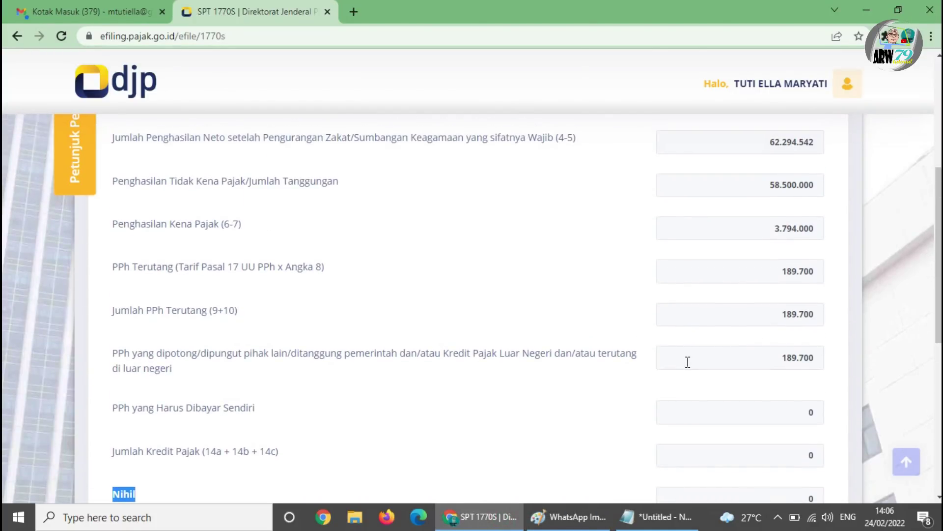
scroll(688, 362, down, 5)
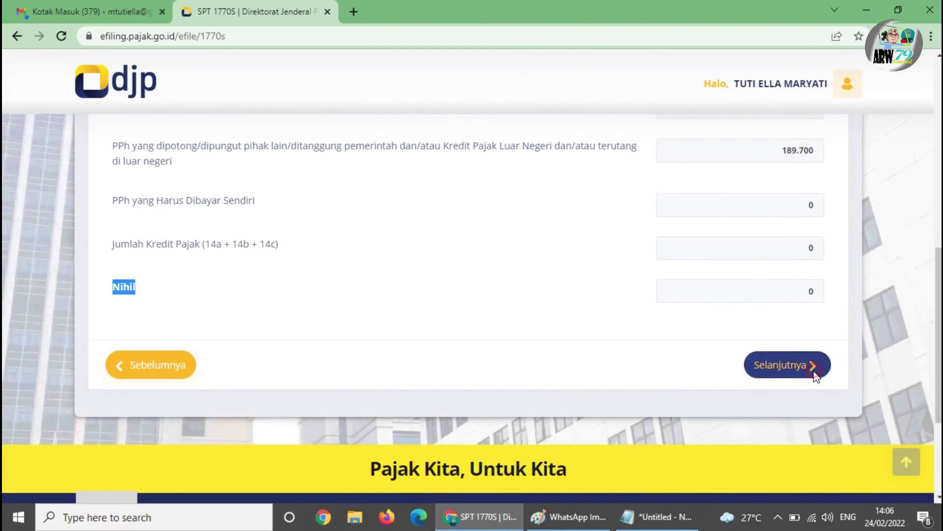
click(813, 374)
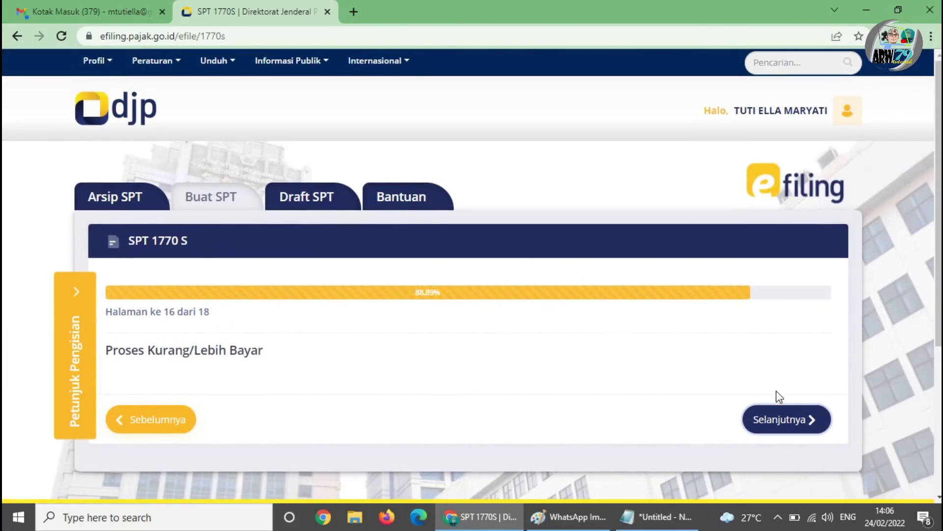
- Pass page 16, tick Setuju on the truthfulness declaration, and submit the answers for processing
click(794, 419)
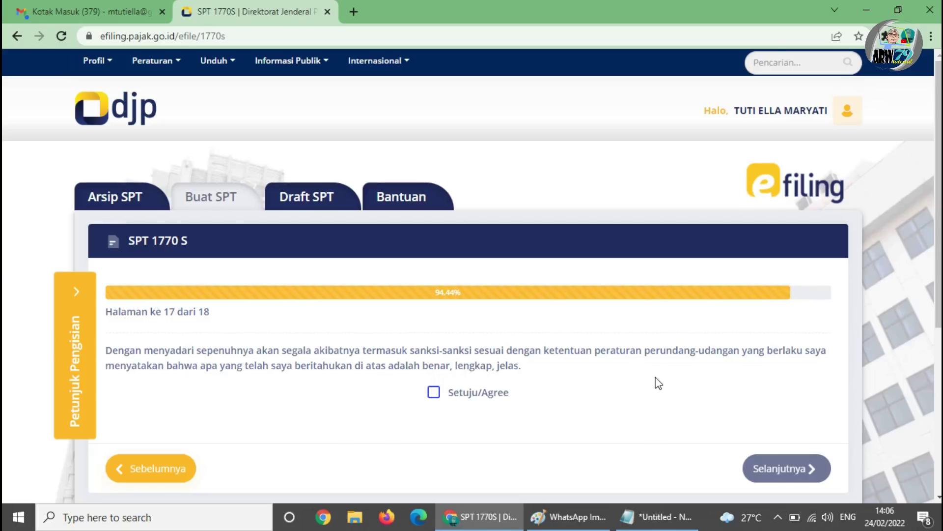
click(440, 393)
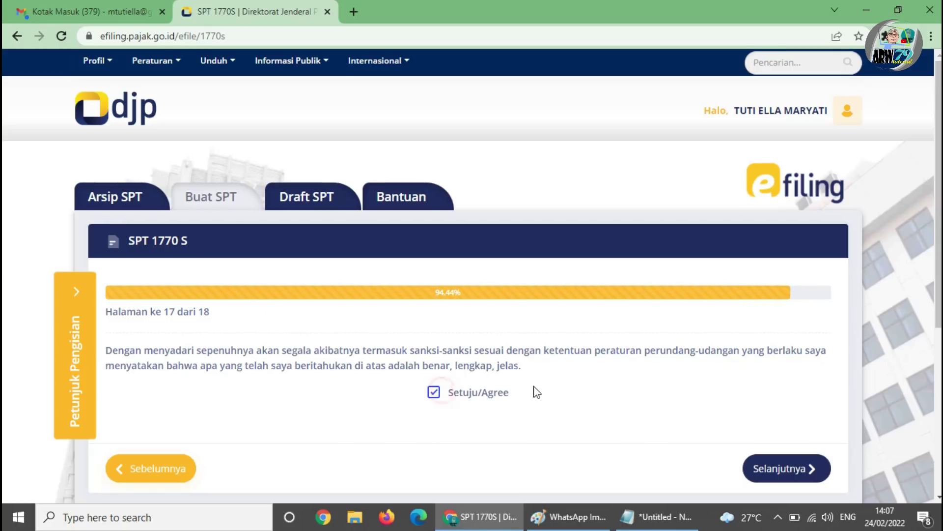
scroll(591, 369, down, 4)
click(782, 261)
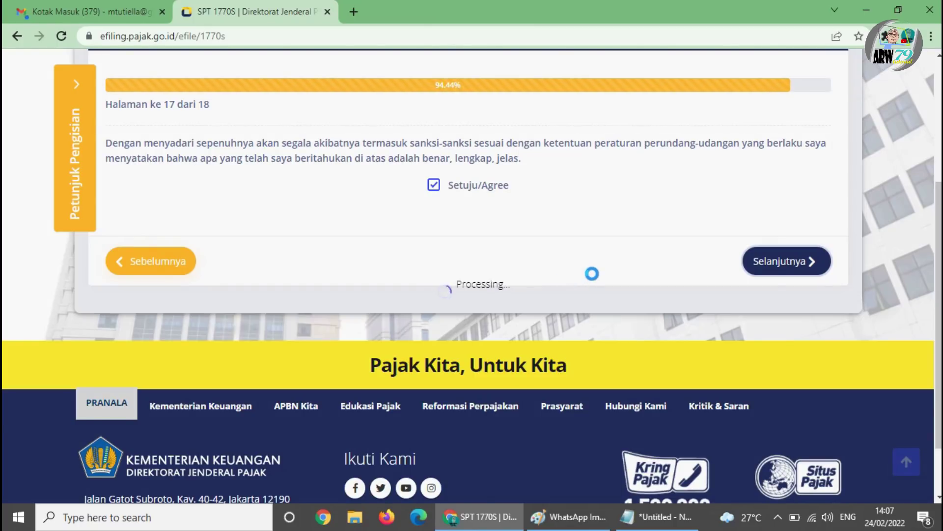
scroll(592, 273, up, 1)
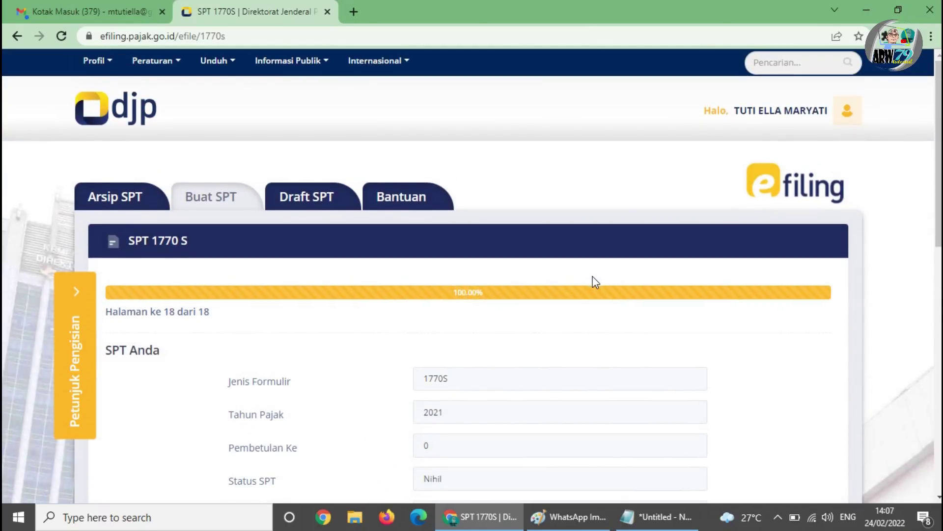
scroll(647, 236, down, 2)
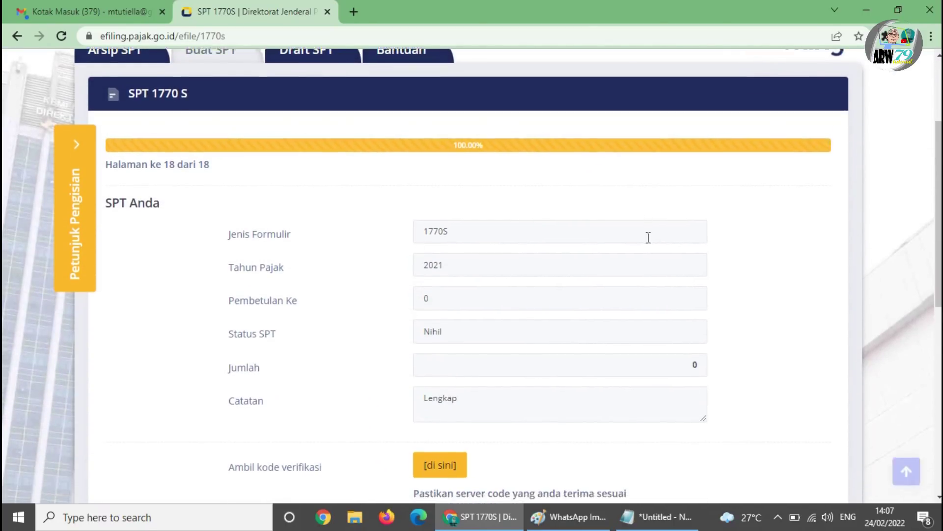
scroll(491, 189, up, 1)
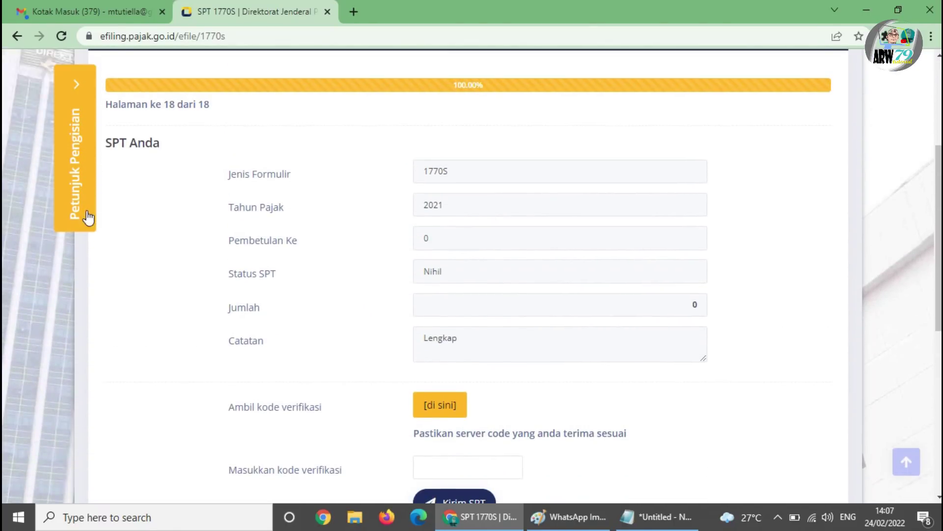
scroll(484, 273, down, 1)
scroll(346, 229, up, 1)
scroll(383, 299, down, 2)
scroll(491, 334, up, 1)
scroll(411, 285, up, 1)
scroll(500, 361, down, 2)
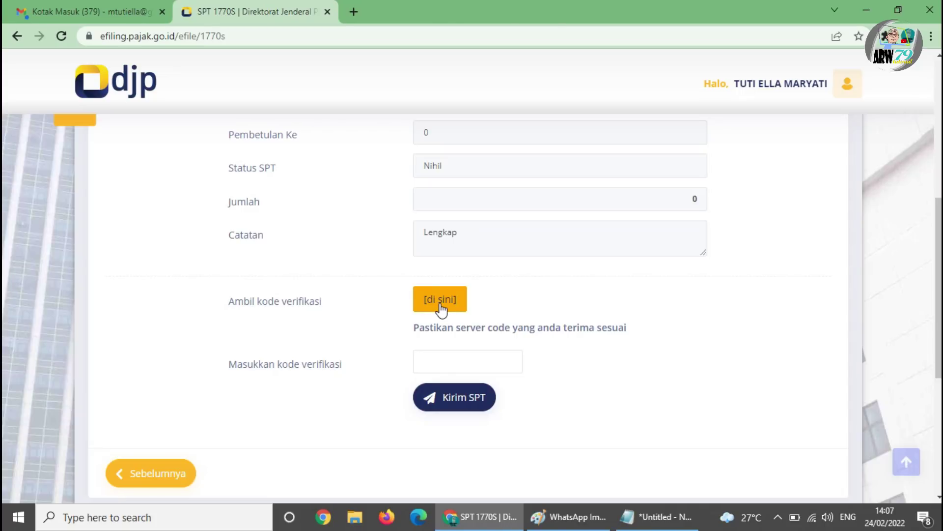
- Request the verification code by Email, confirm the success notice, then go to Gmail
click(441, 308)
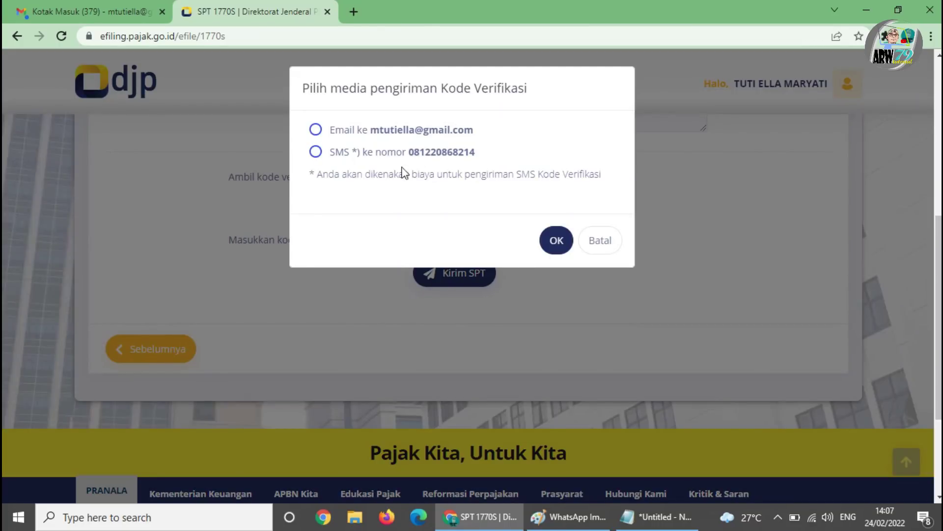
click(317, 131)
click(556, 246)
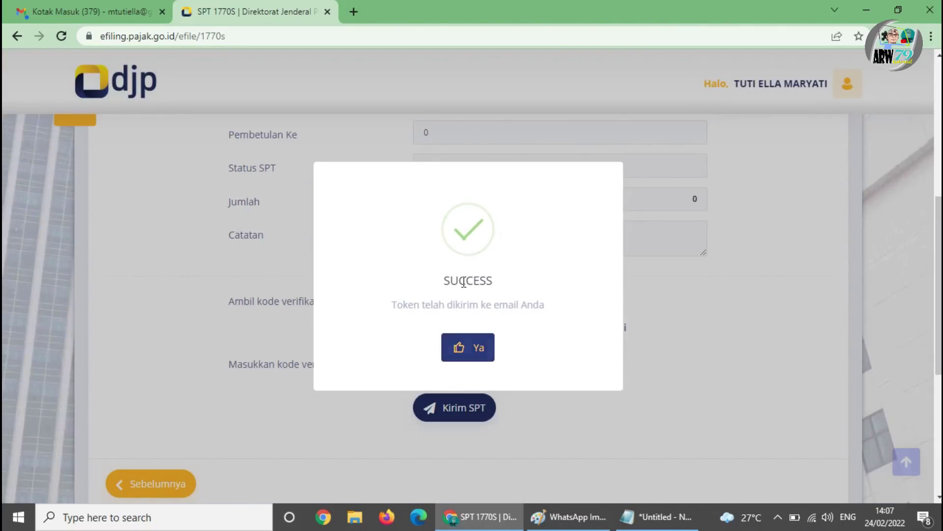
click(490, 353)
click(438, 363)
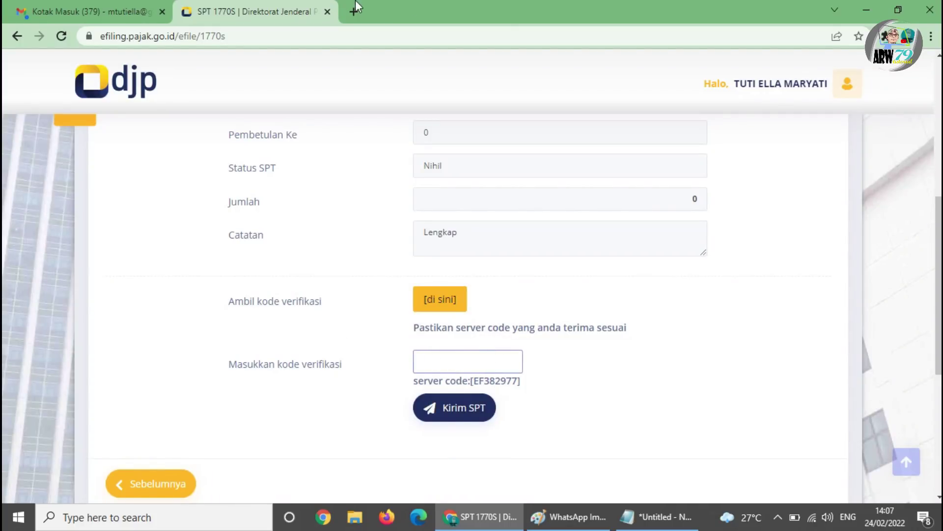
click(114, 12)
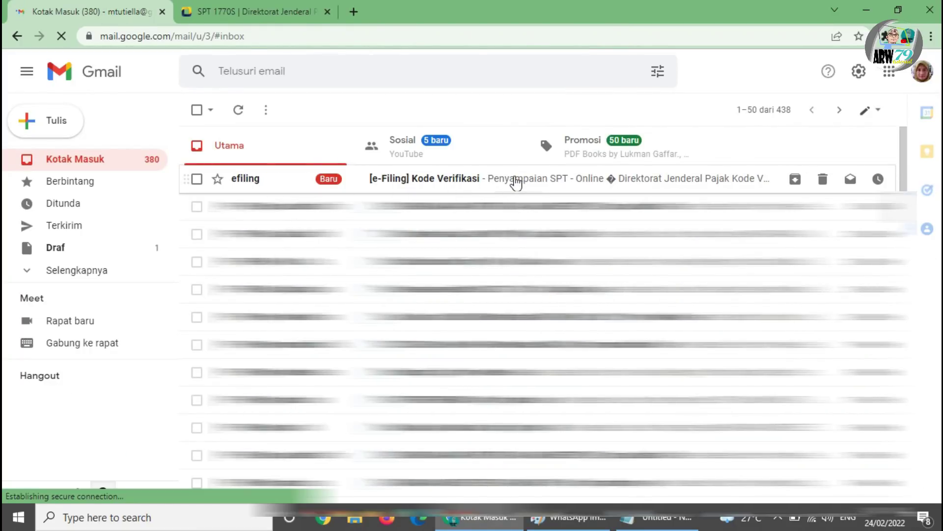
- Copy the code from the [e-Filing] Kode Verifikasi email and go back to SPT 1770S
click(516, 181)
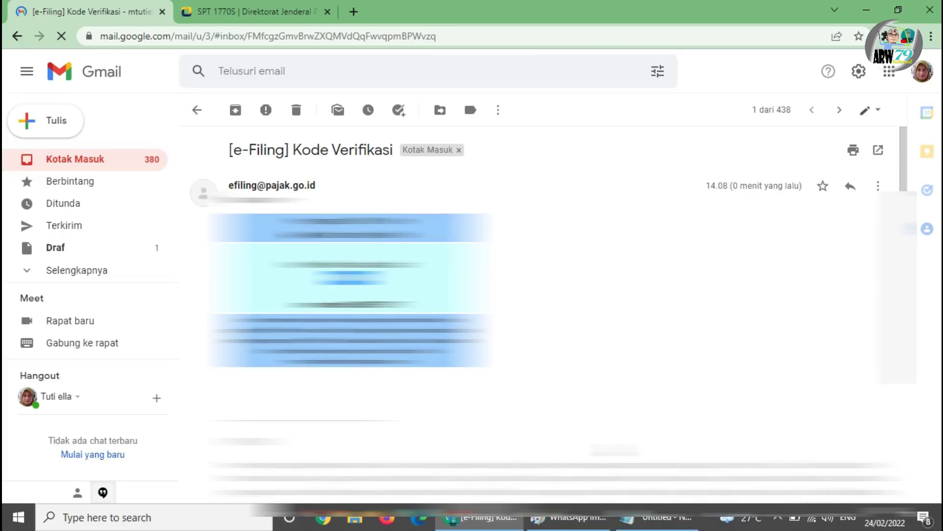
click(316, 10)
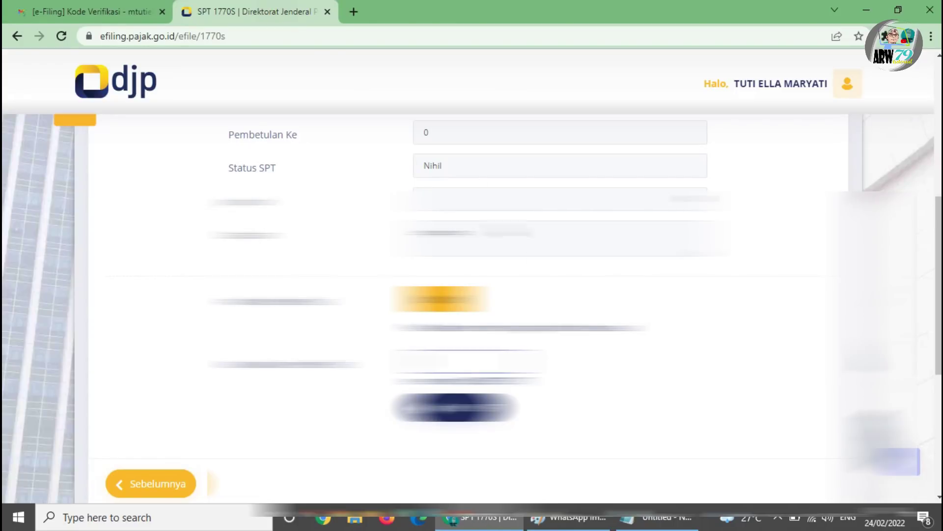
- Paste the emailed verification code into the code field and send the return with Kirim SPT
right_click(446, 145)
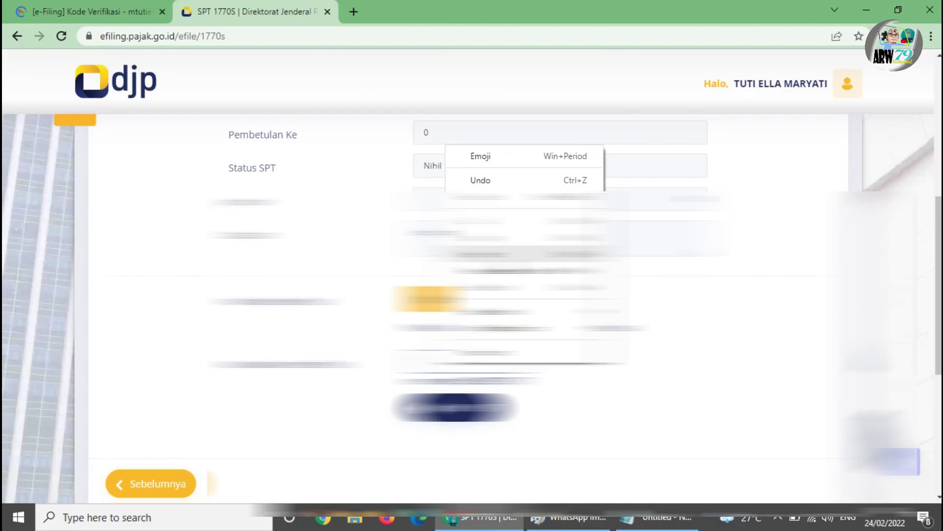
click(504, 257)
click(477, 416)
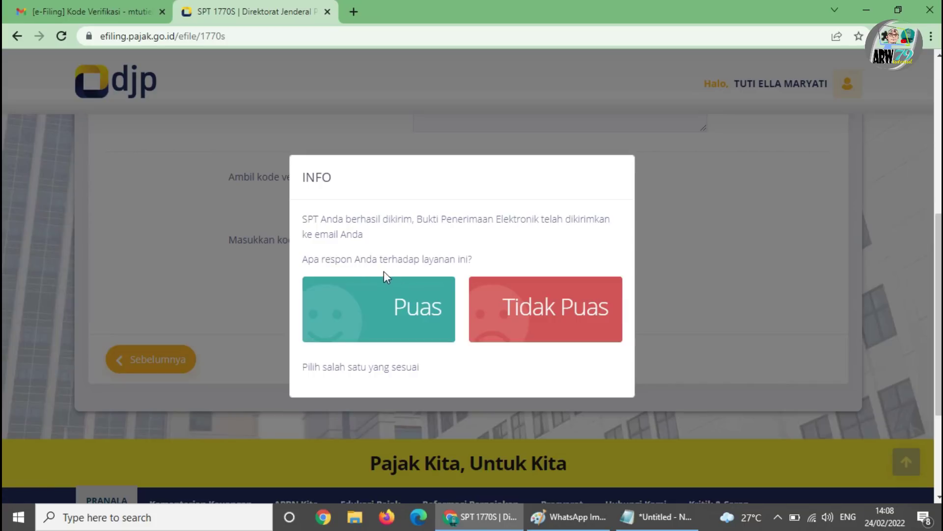
- Rate the e-filing service as Puas (satisfied)
click(423, 314)
scroll(618, 195, up, 2)
scroll(569, 342, down, 2)
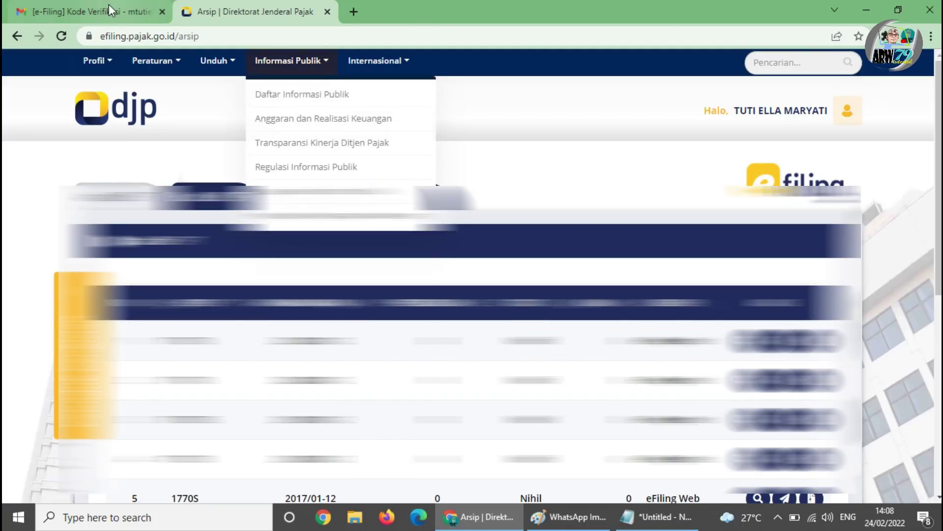
- Check and reload the Gmail inbox for the electronic receipt email
click(107, 6)
click(101, 163)
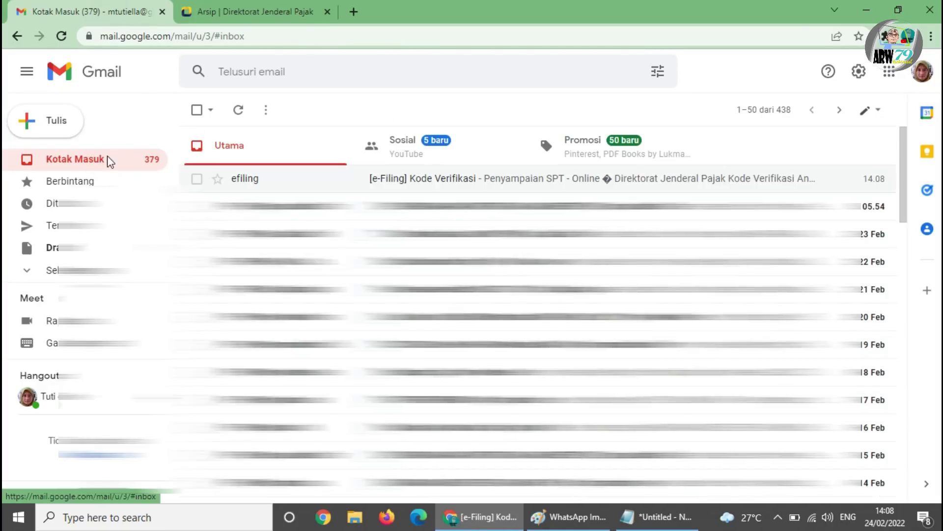
click(61, 36)
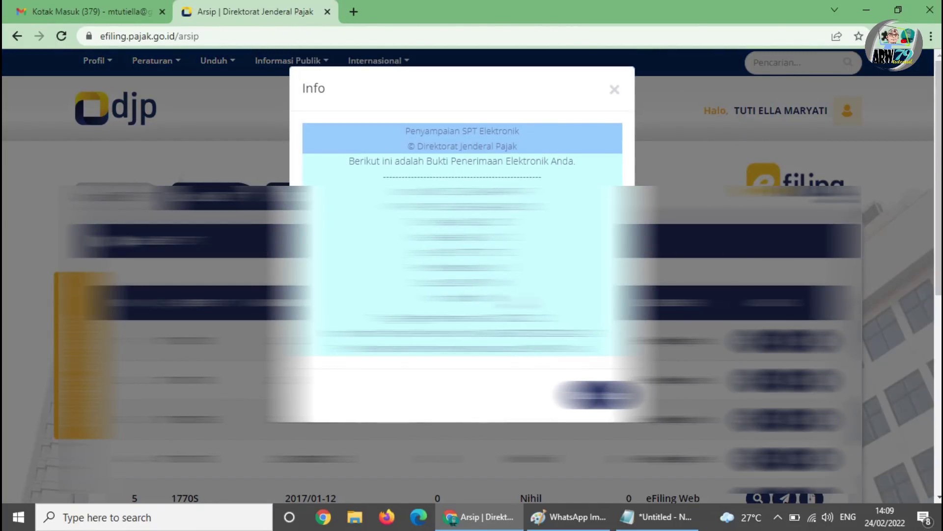
scroll(472, 265, down, 2)
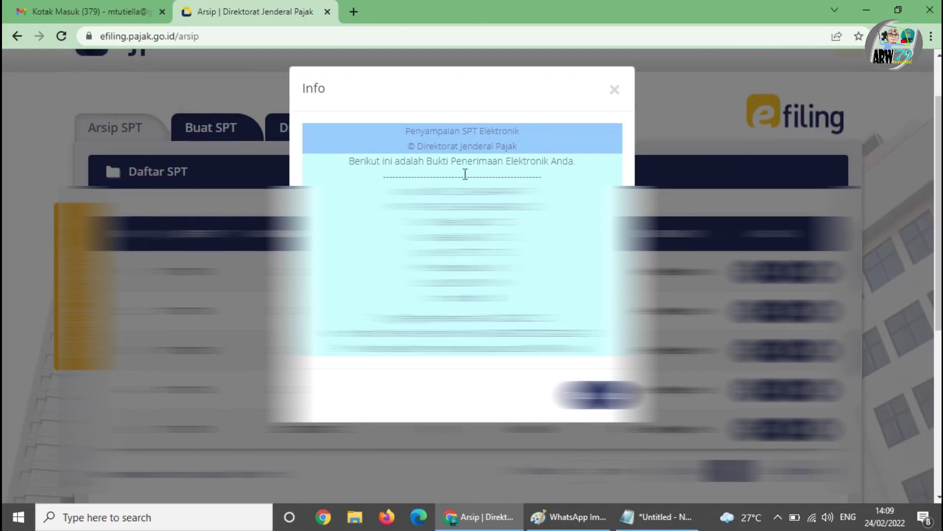
click(114, 10)
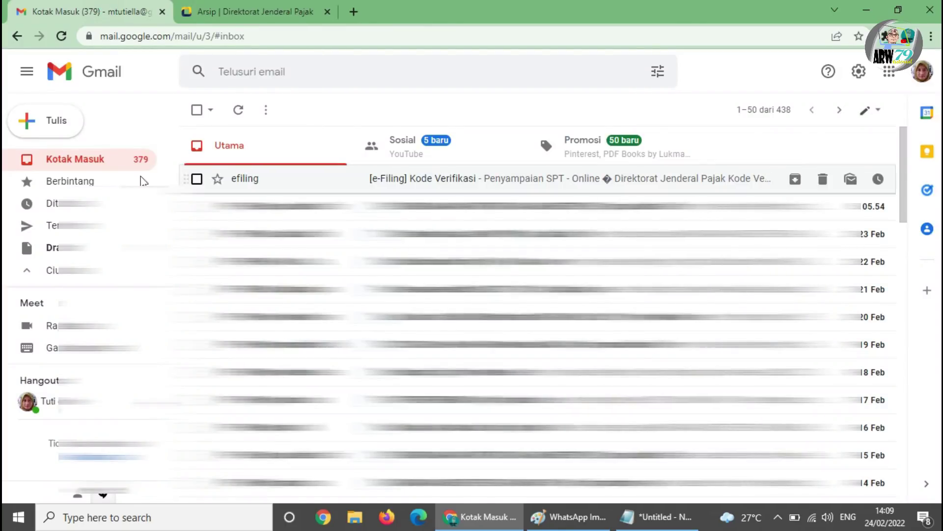
click(78, 167)
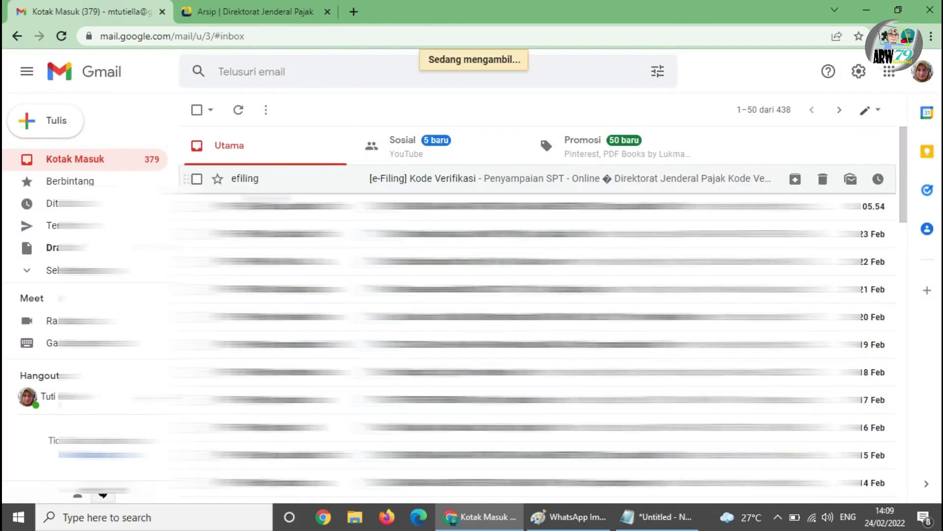
click(61, 36)
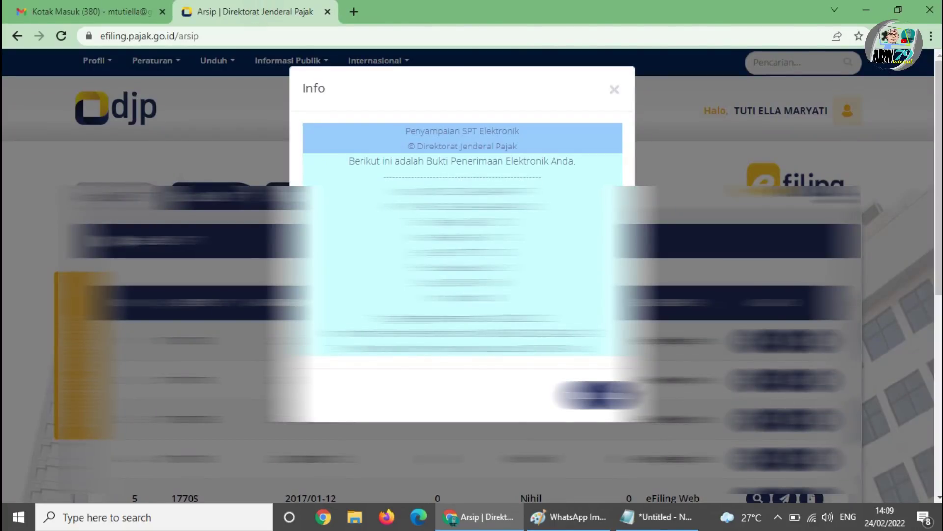
- Resend the BPE for the 2021 1770S return from Arsip and open the Bukti Penerimaan Elektronik email
click(603, 395)
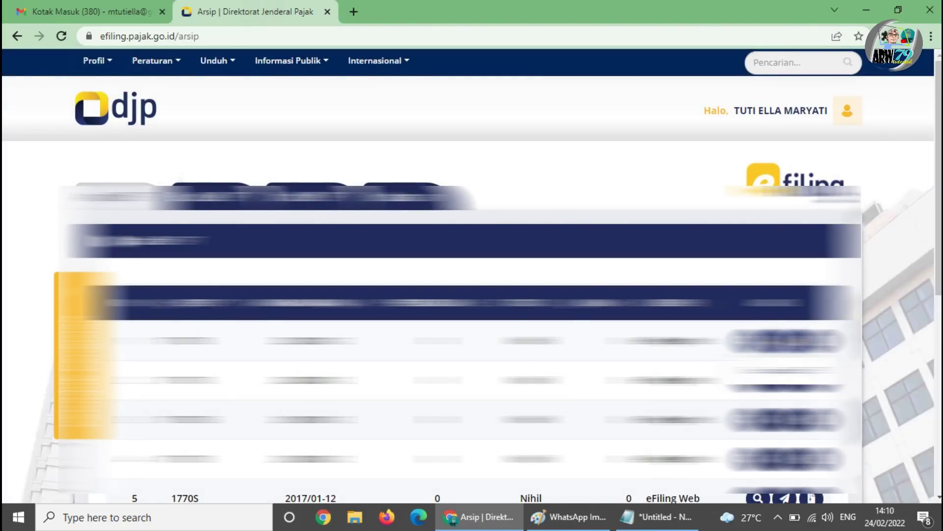
click(785, 341)
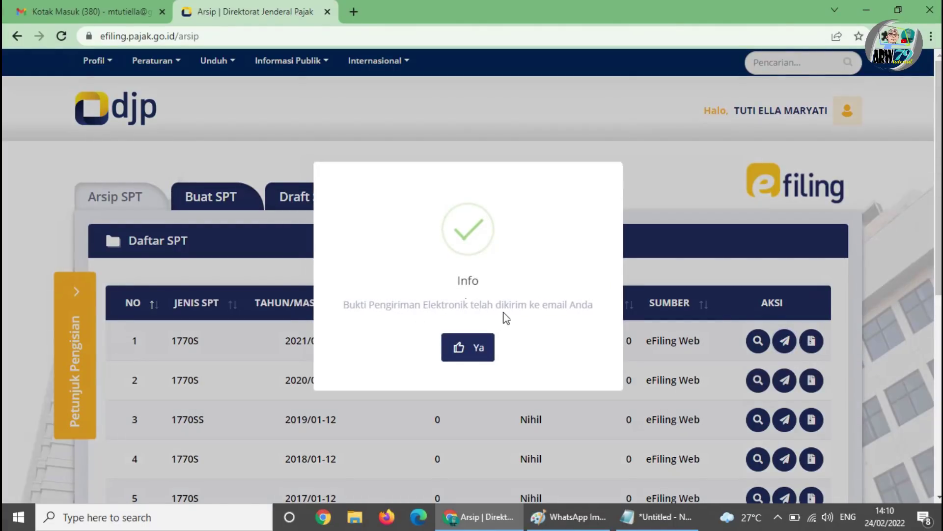
click(473, 350)
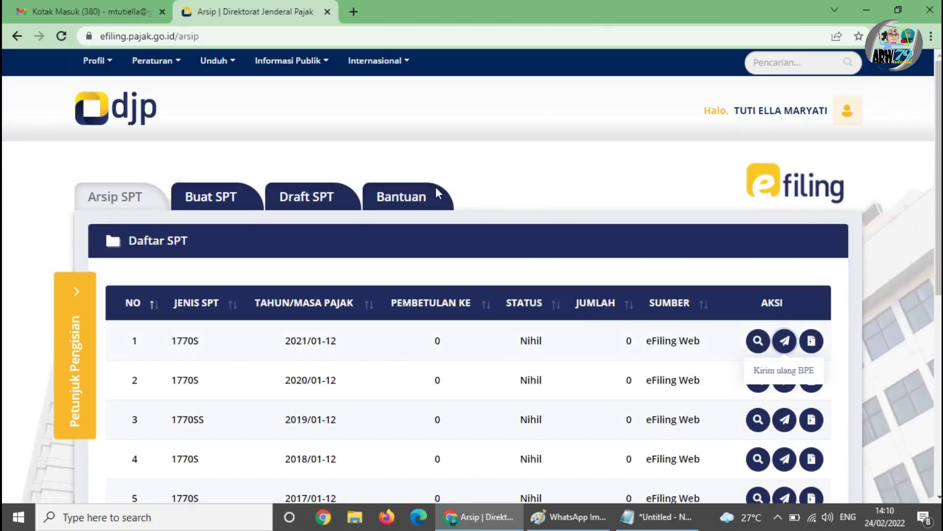
click(124, 17)
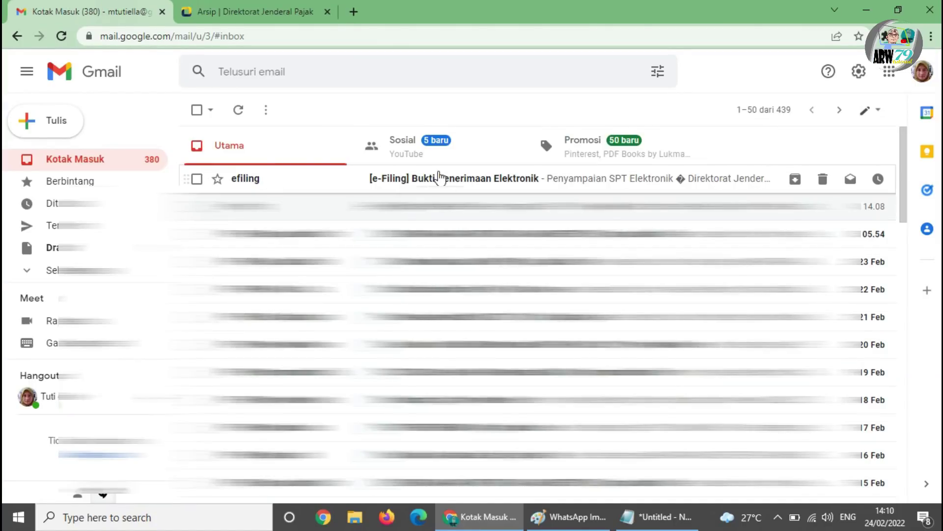
click(442, 177)
- Read through the Bukti Penerimaan Elektronik receipt email, then return to the DJP Online e-Filing archive
scroll(607, 342, down, 1)
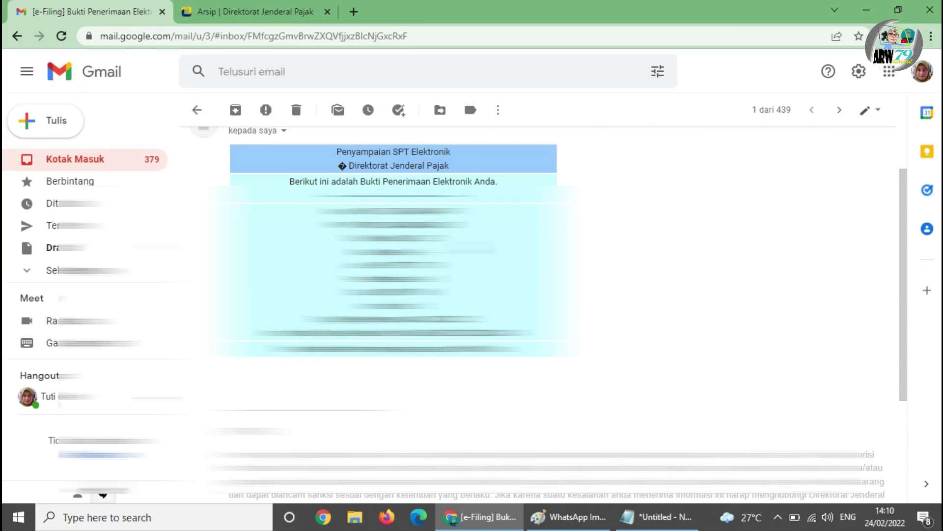
scroll(587, 324, up, 1)
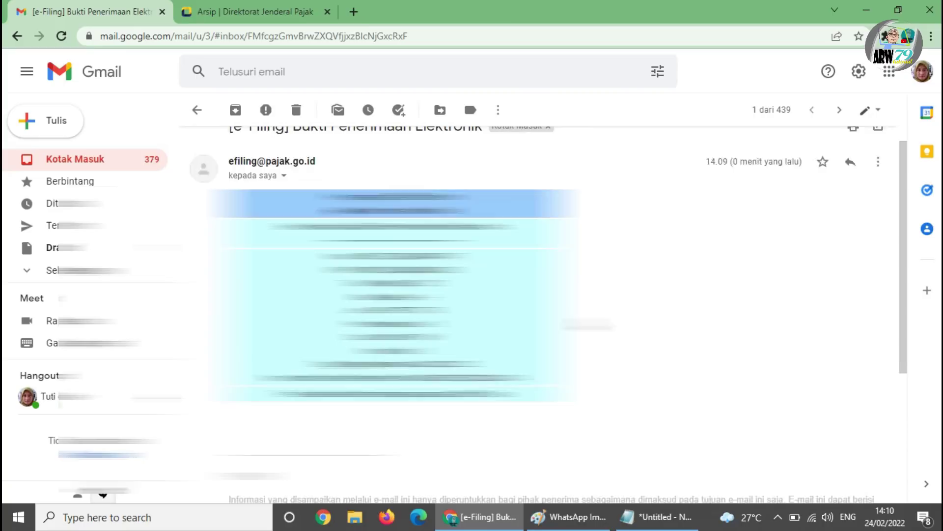
scroll(587, 324, up, 1)
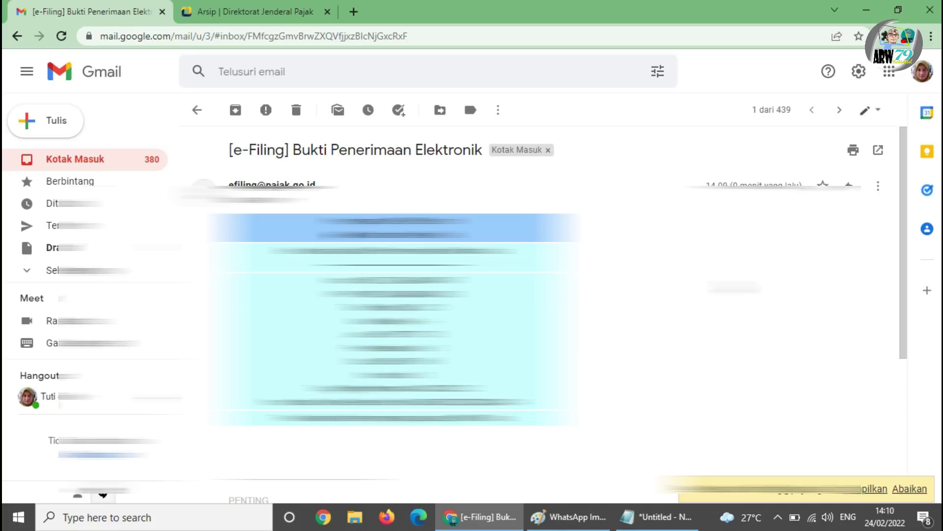
click(295, 12)
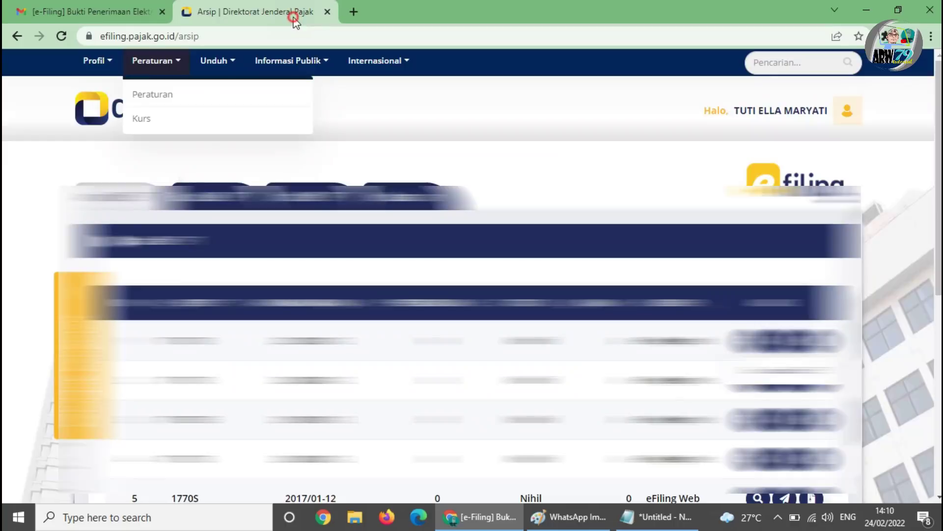